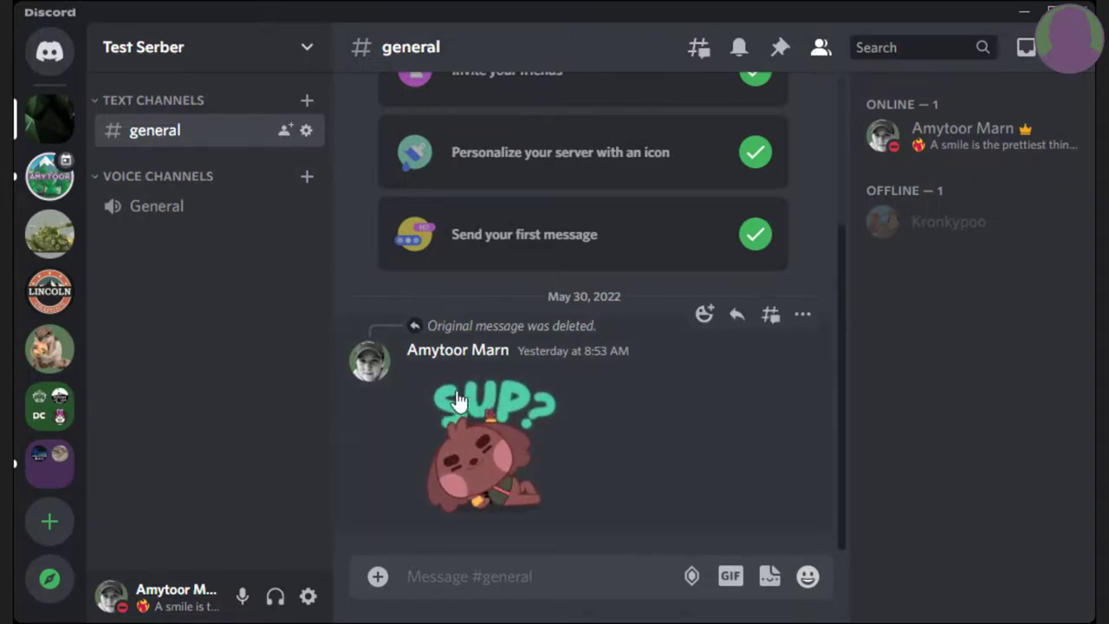
Create a new role in the Roles section of the Test Serber server settings.
right_click(48, 120)
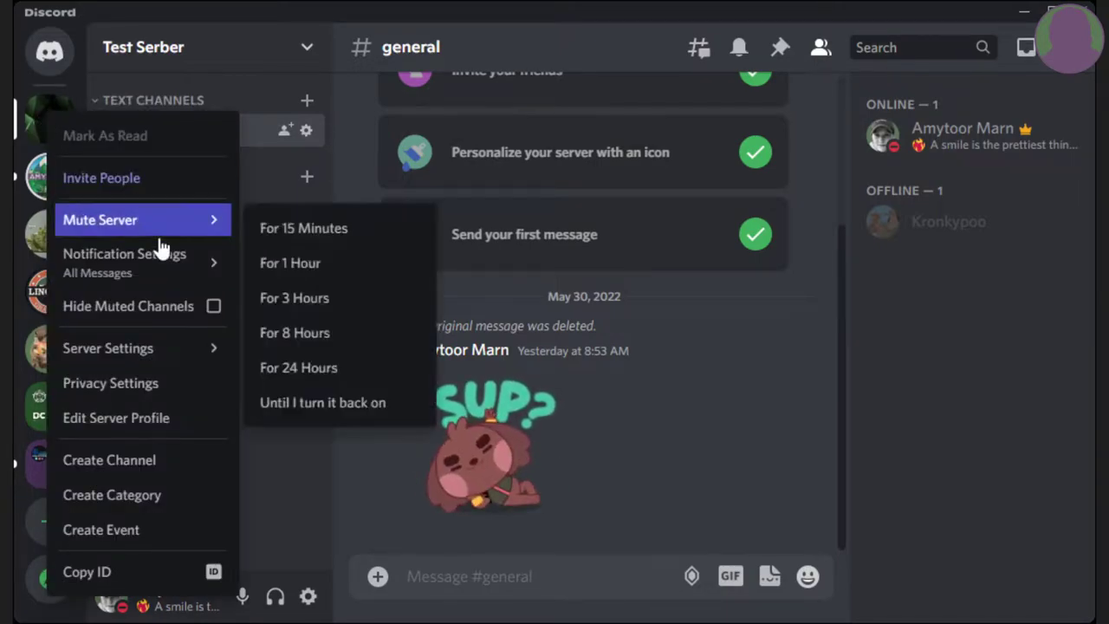
mouse_move(160, 359)
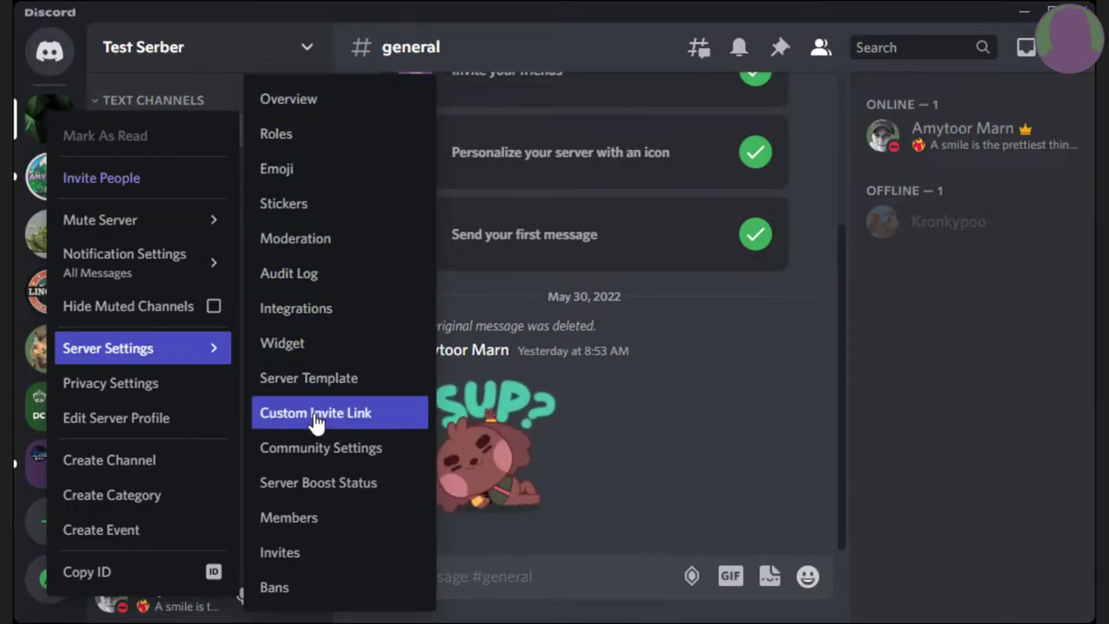
left_click(198, 62)
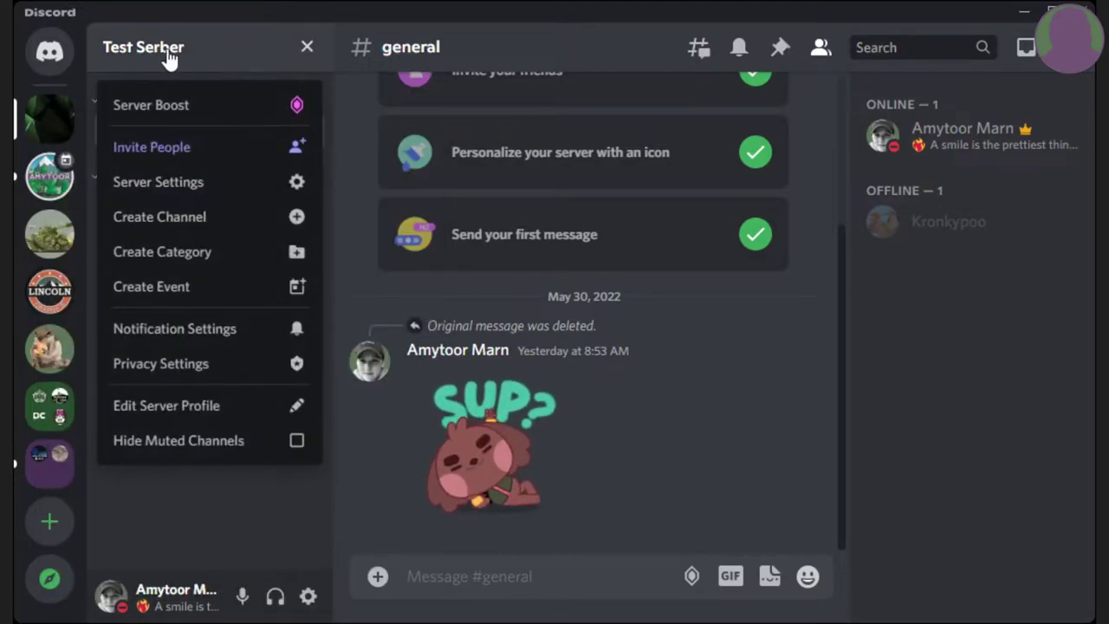
left_click(197, 194)
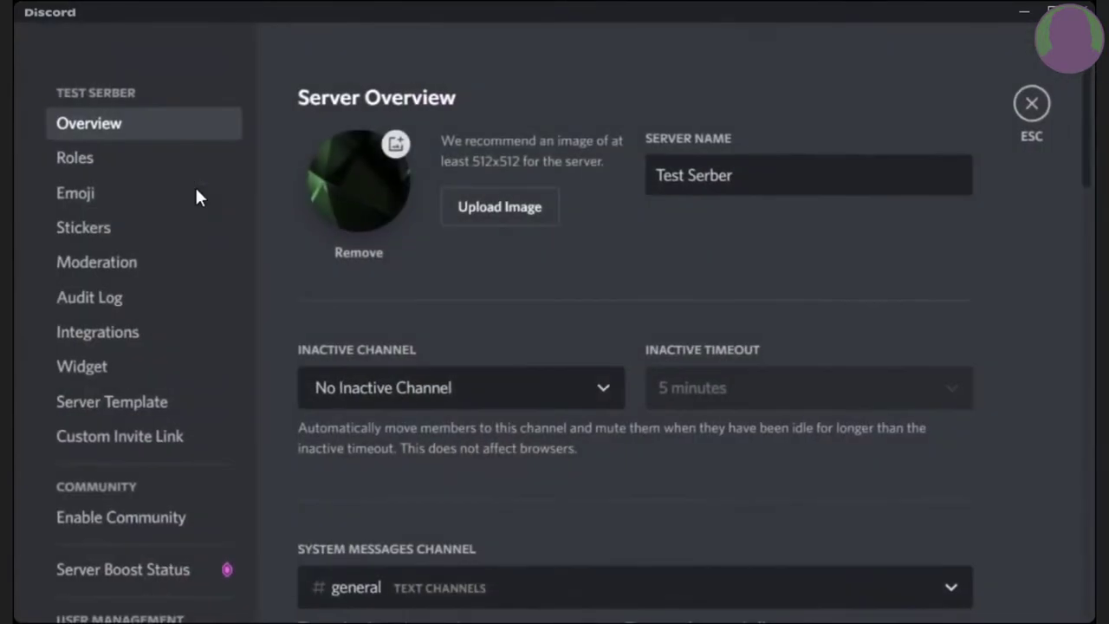
left_click(130, 161)
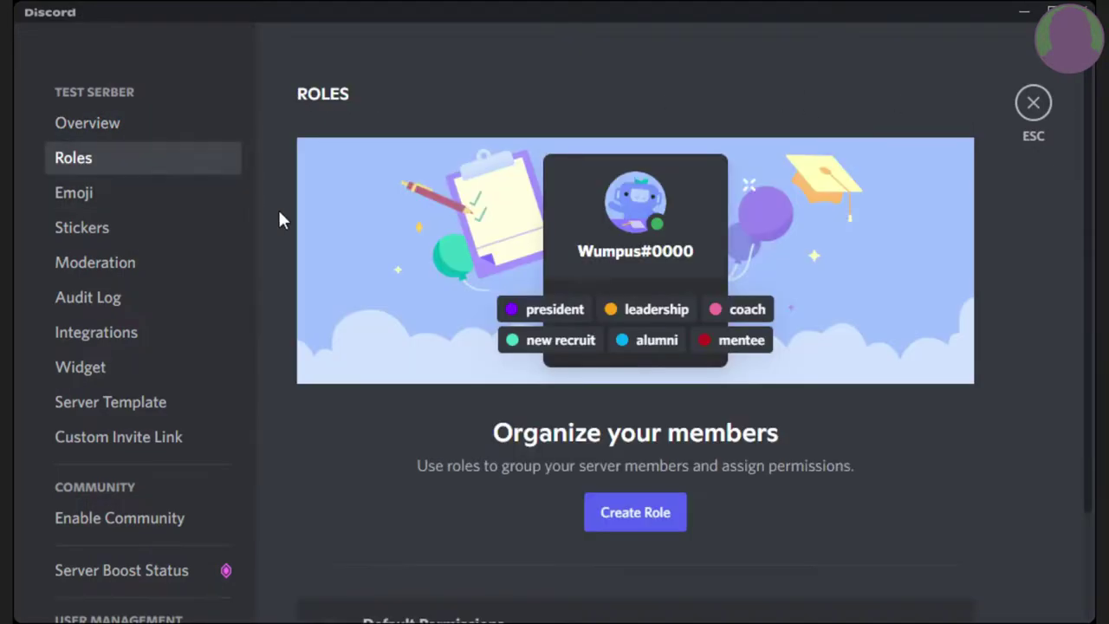
scroll(721, 457, "down", 2)
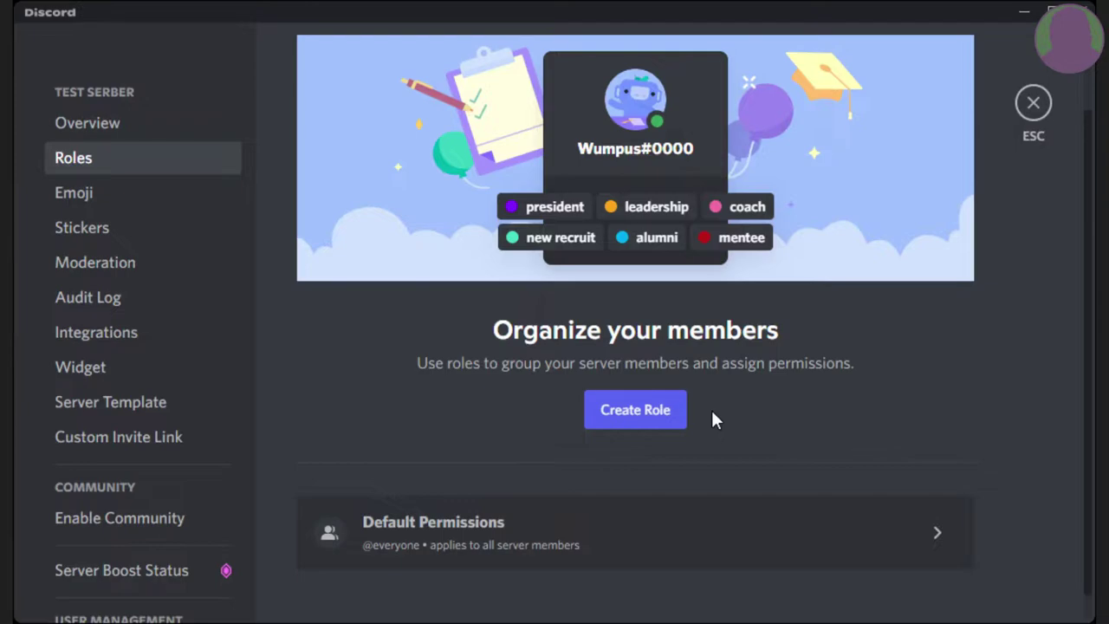
left_click(639, 420)
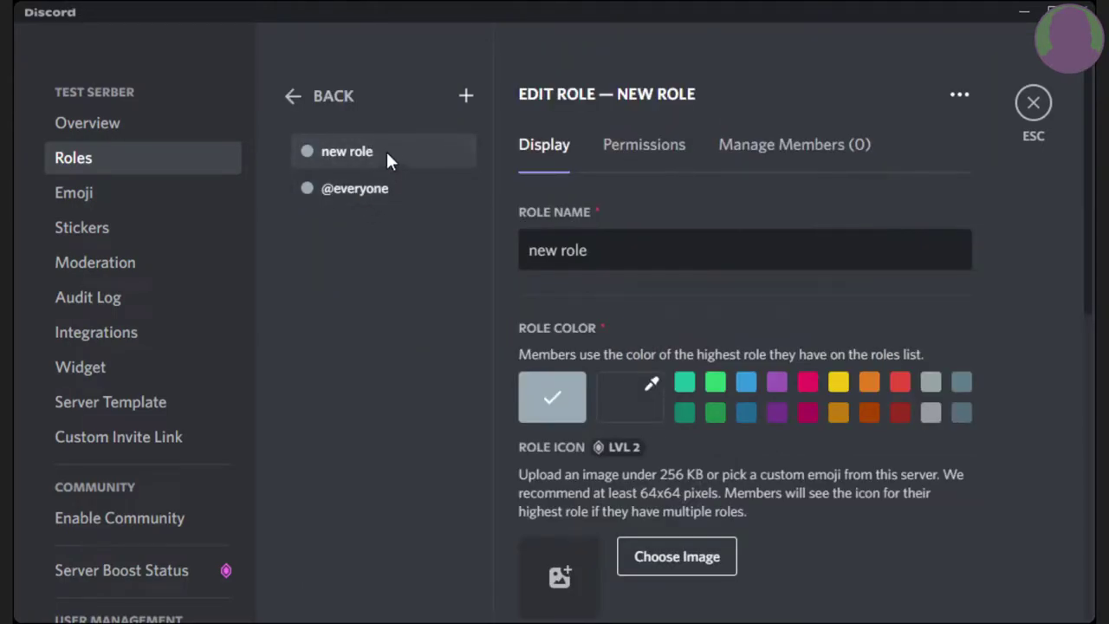
left_click(366, 193)
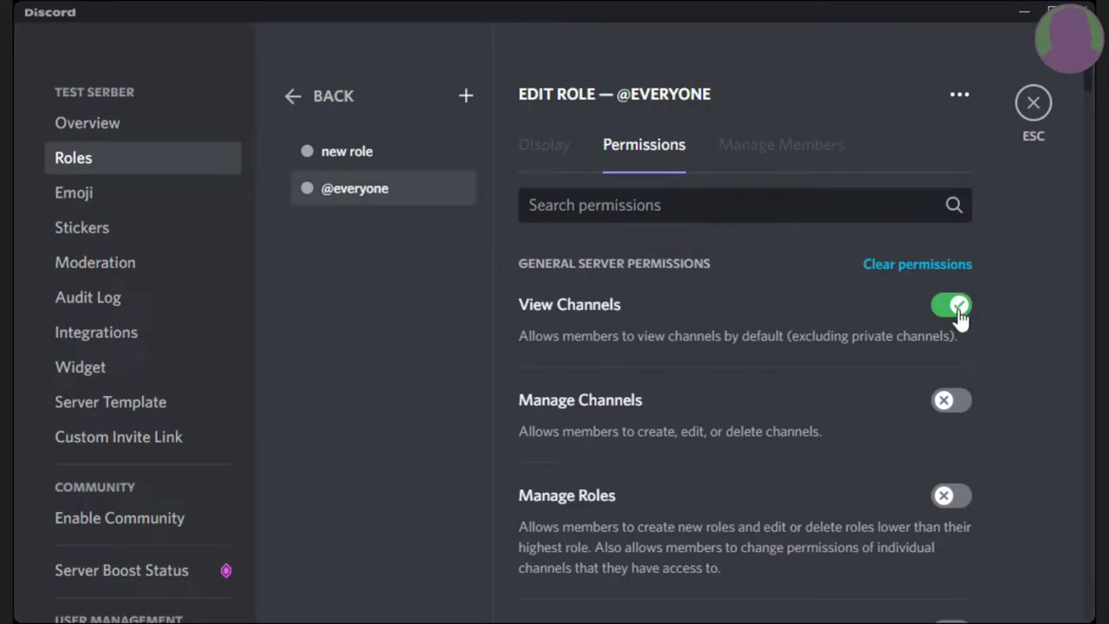
left_click(336, 151)
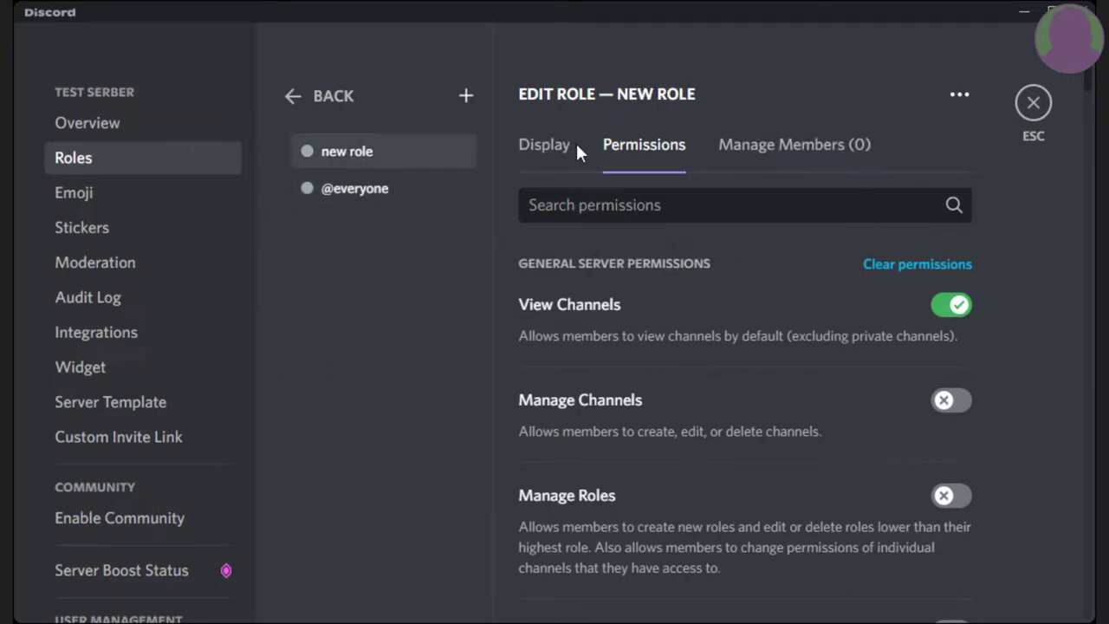
left_click(544, 145)
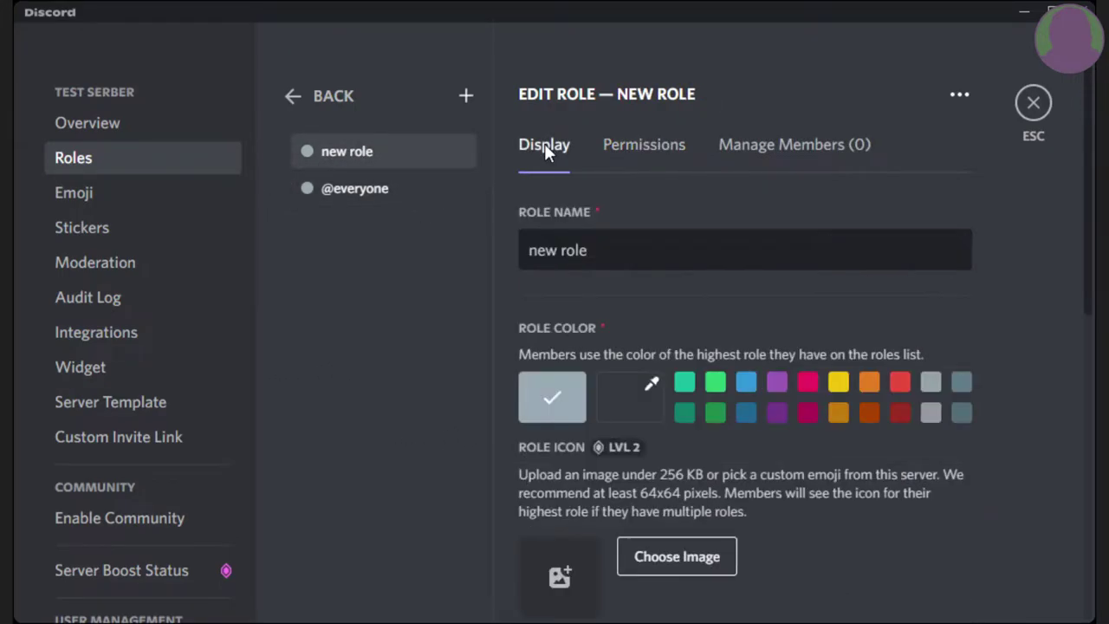
Rename the new role as Admin.
left_click(598, 233)
key("ctrl+shift+Left")
key("ctrl+shift+Left")
type("Admin")
left_click(649, 388)
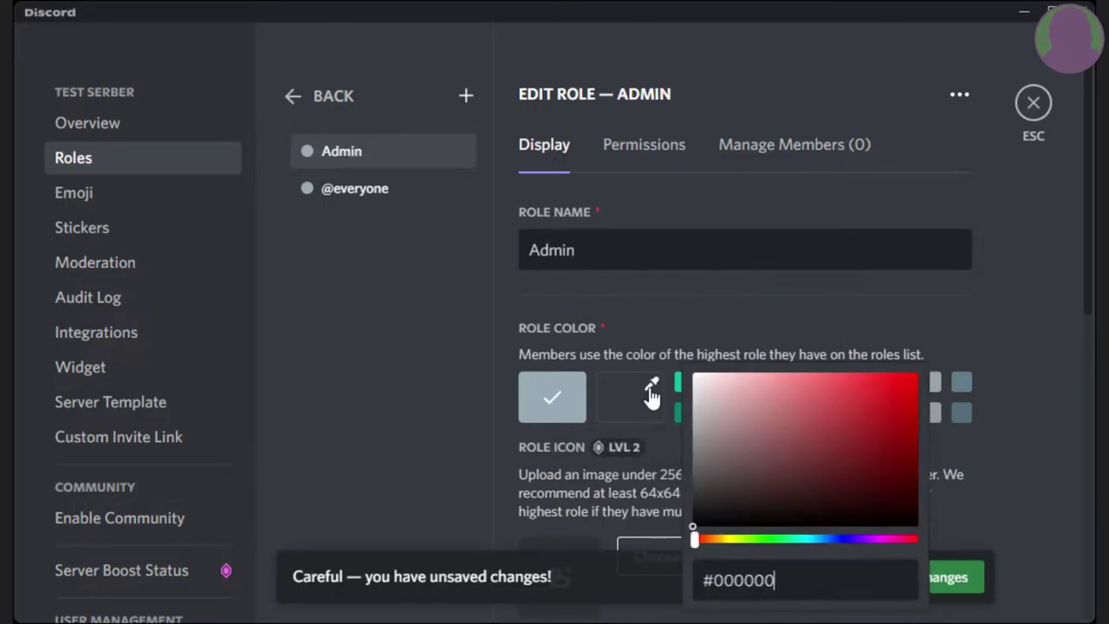
left_click_drag(766, 534, 727, 536)
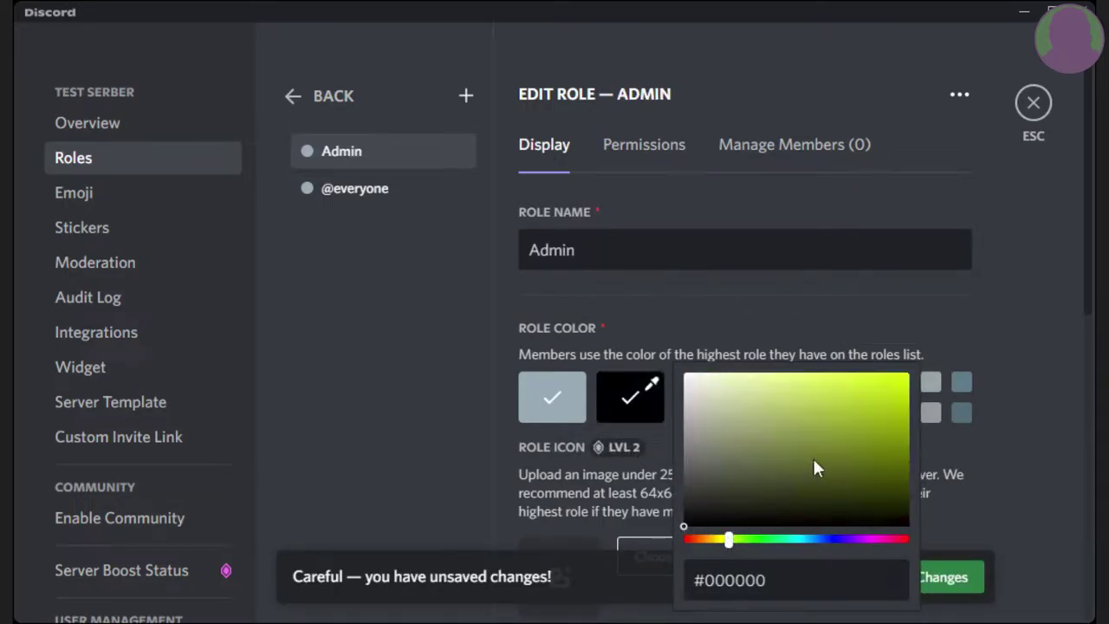
left_click_drag(813, 456, 861, 405)
Set the Admin role's color to the light blue preset and display its members separately from online members.
left_click(746, 381)
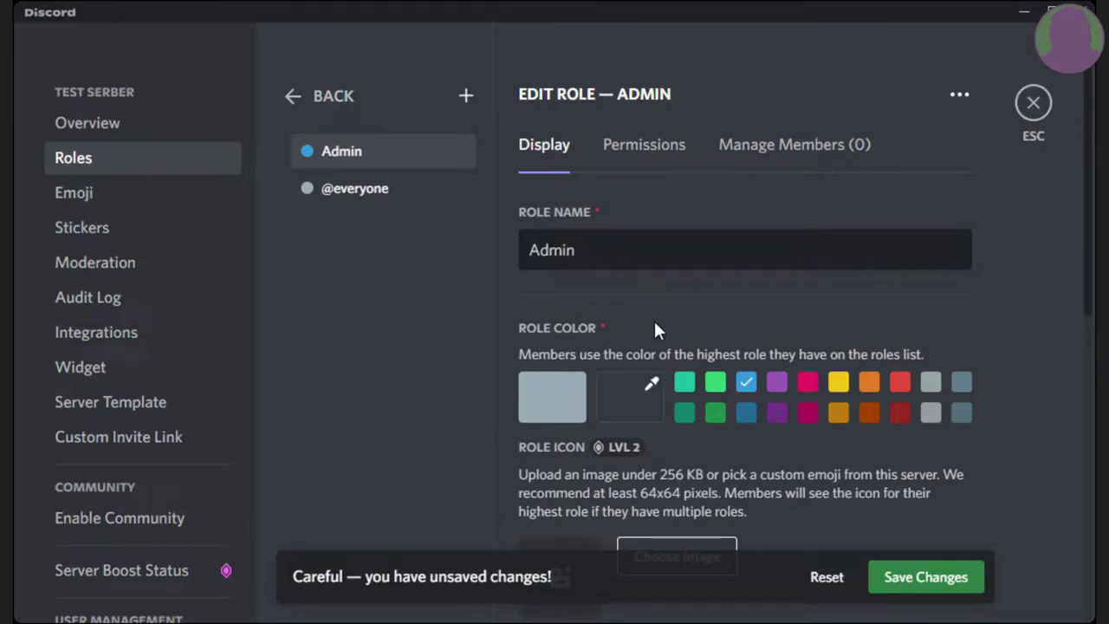
scroll(654, 318, "down", 2)
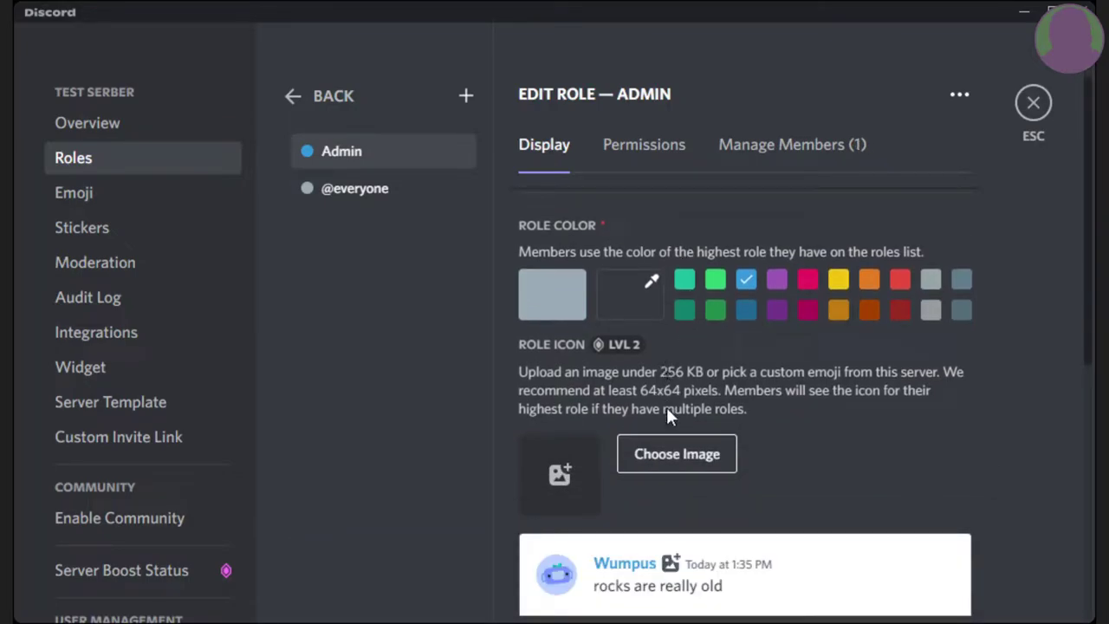
scroll(607, 489, "down", 2)
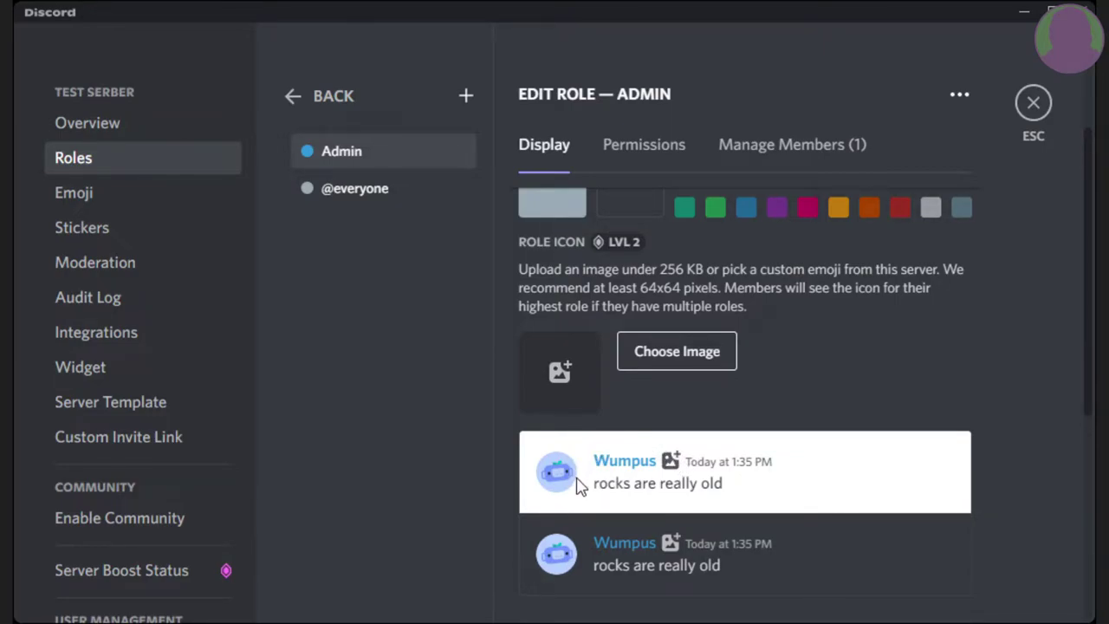
scroll(725, 339, "down", 3)
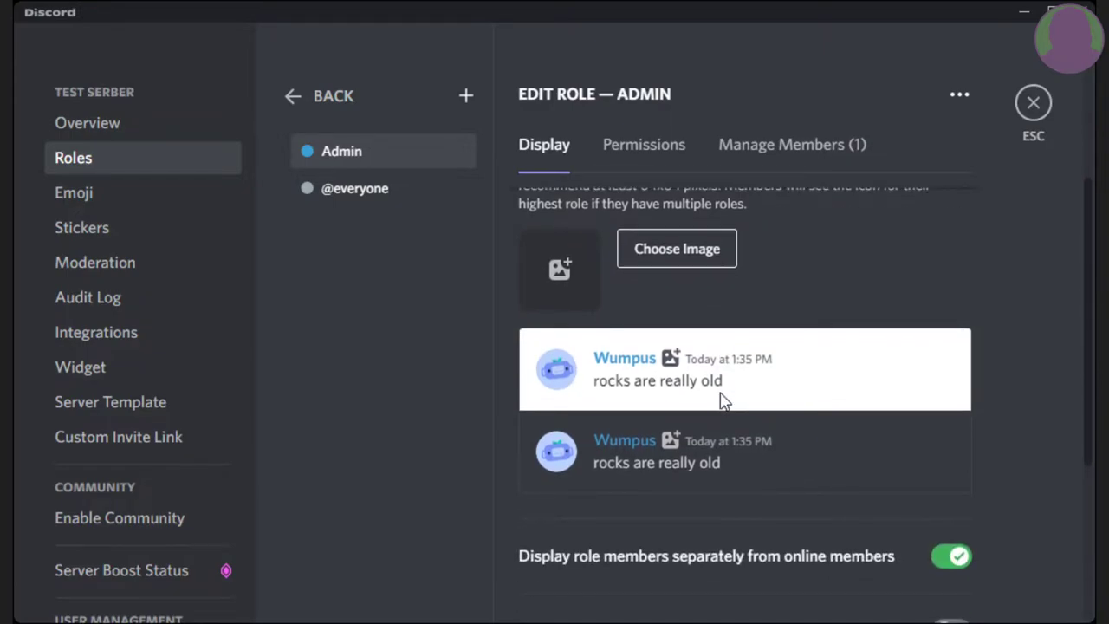
scroll(723, 399, "down", 3)
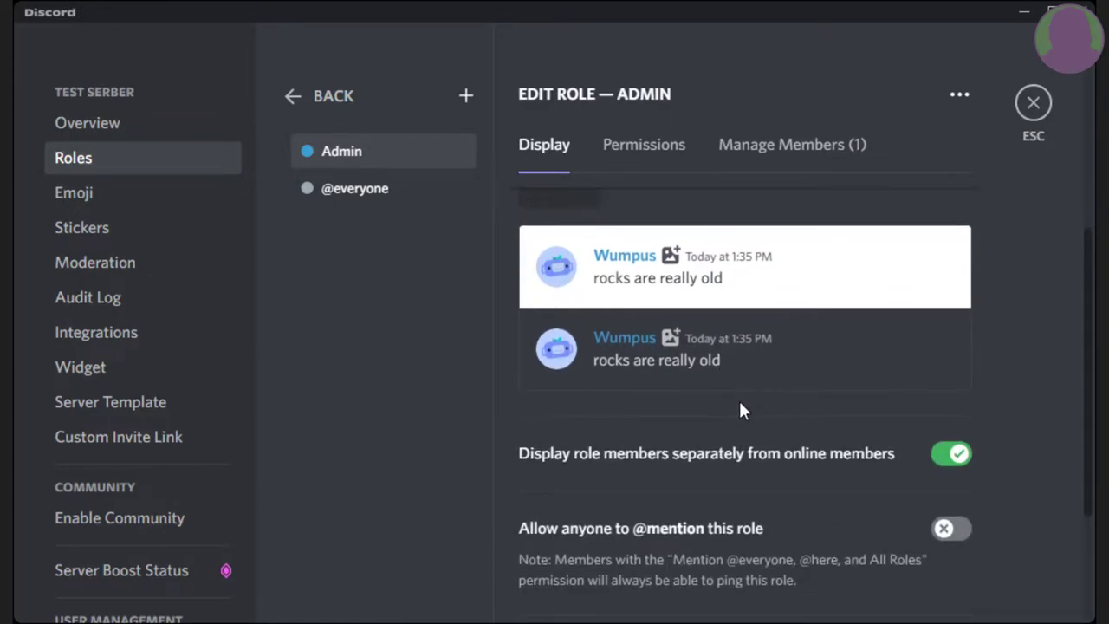
scroll(738, 399, "down", 3)
left_click(959, 353)
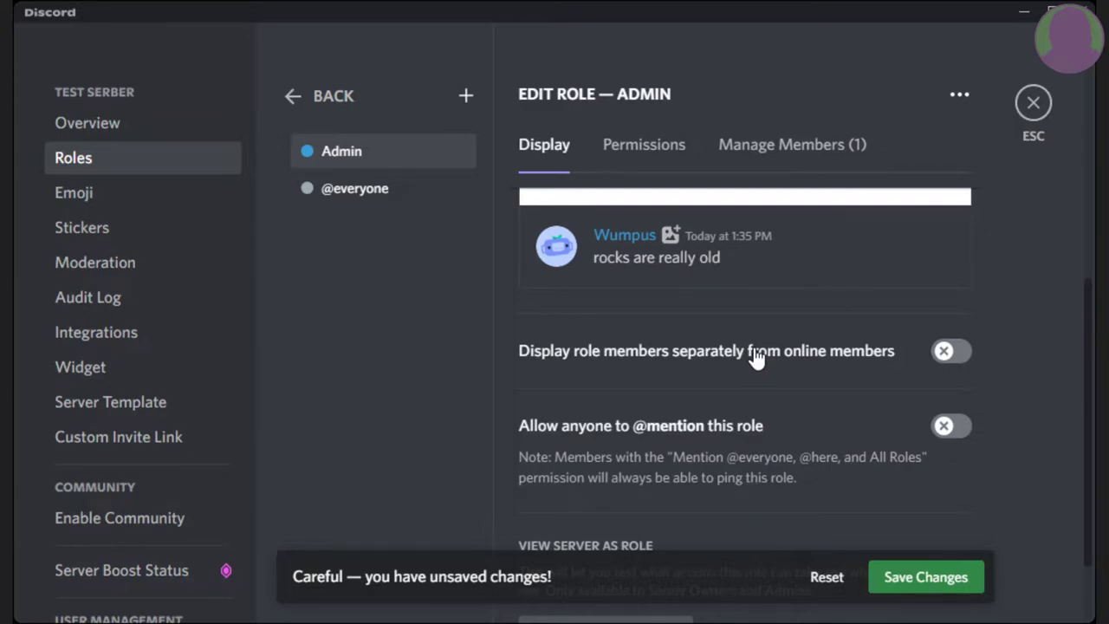
left_click(756, 358)
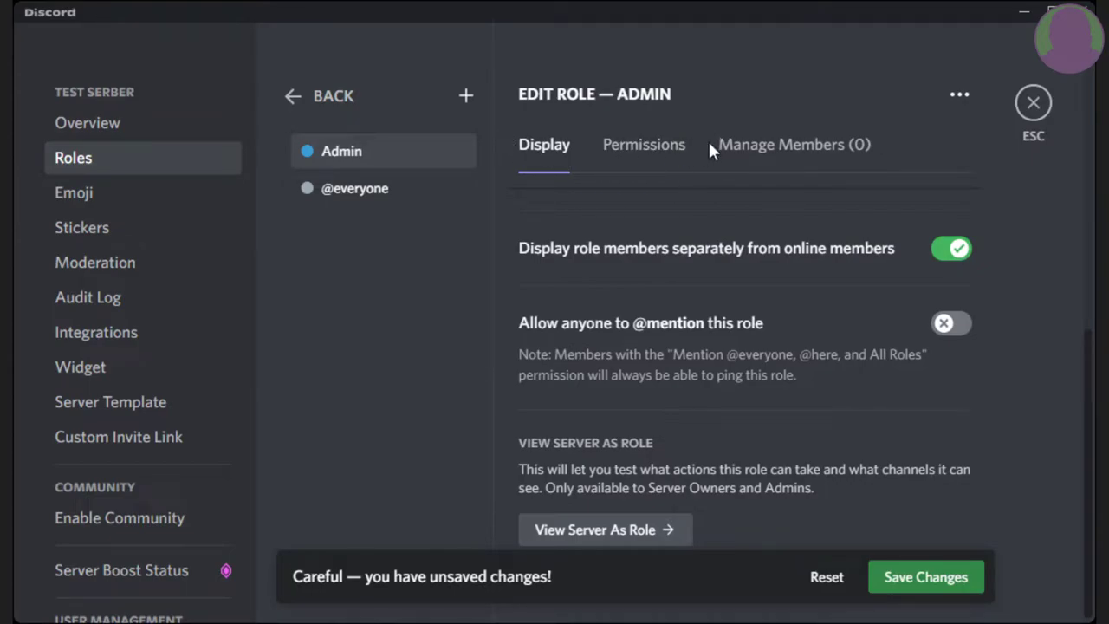
Grant the Admin role the Administrator permission under Advanced Permissions and save the role changes.
left_click(667, 161)
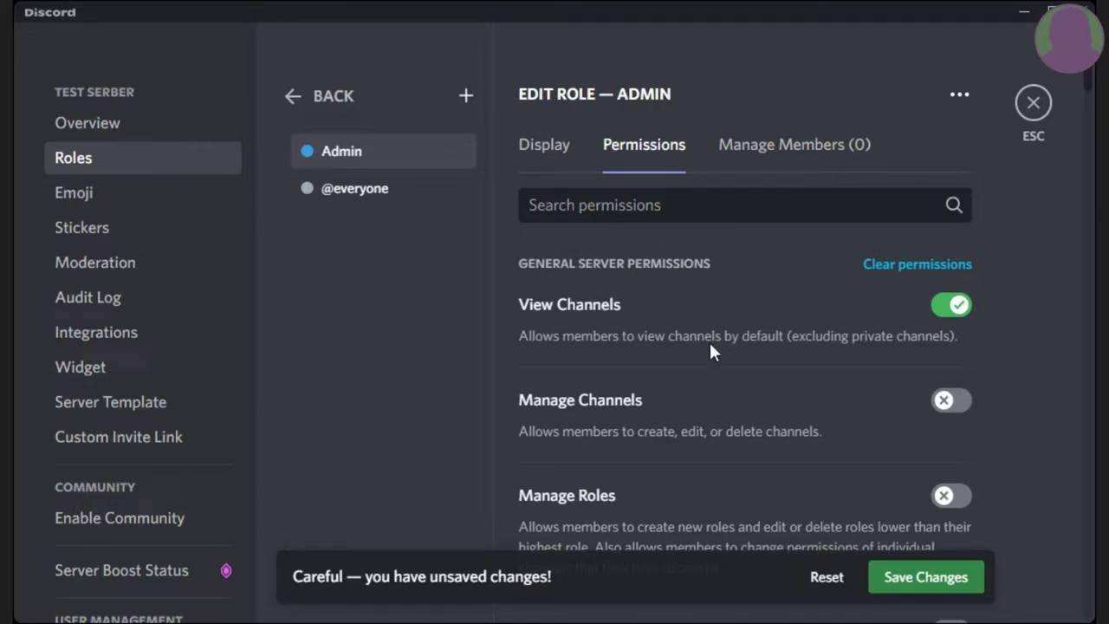
scroll(936, 404, "down", 20)
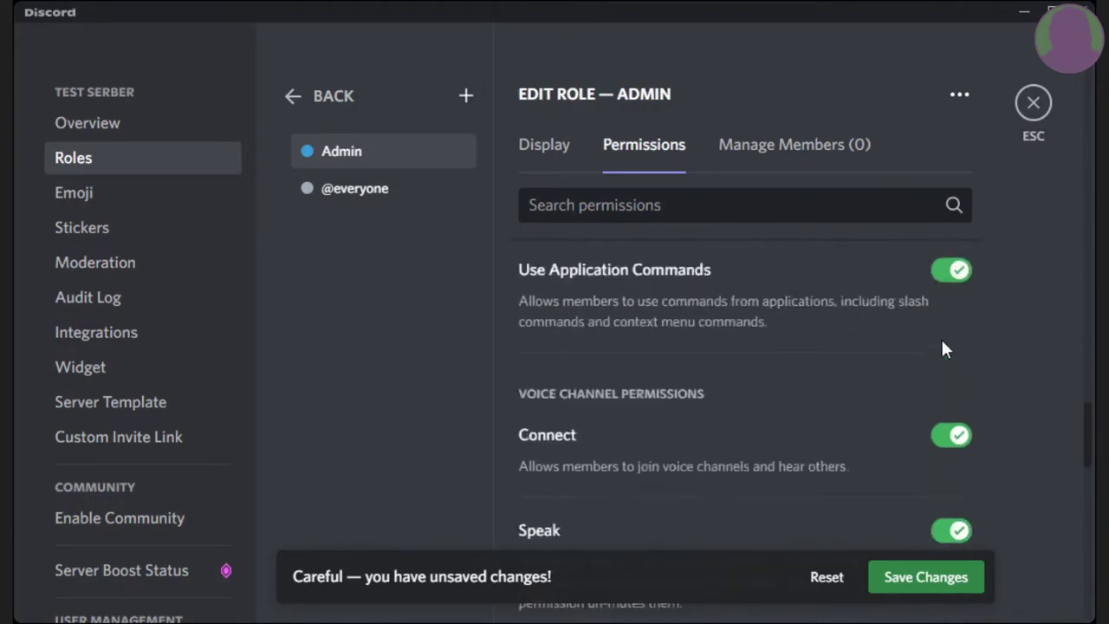
scroll(941, 356, "down", 10)
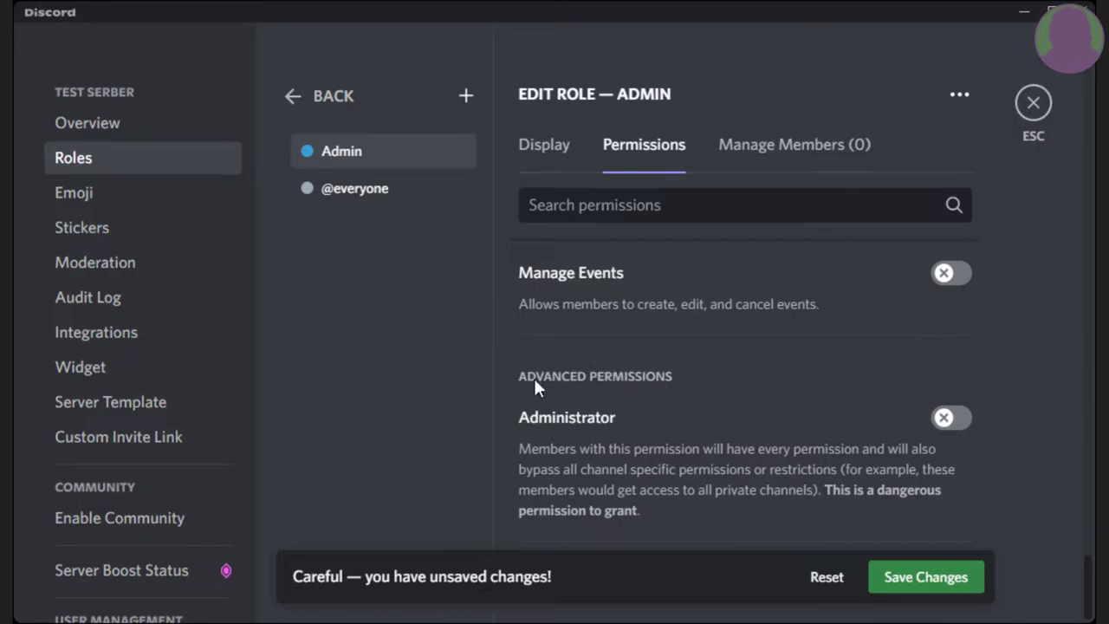
left_click(943, 421)
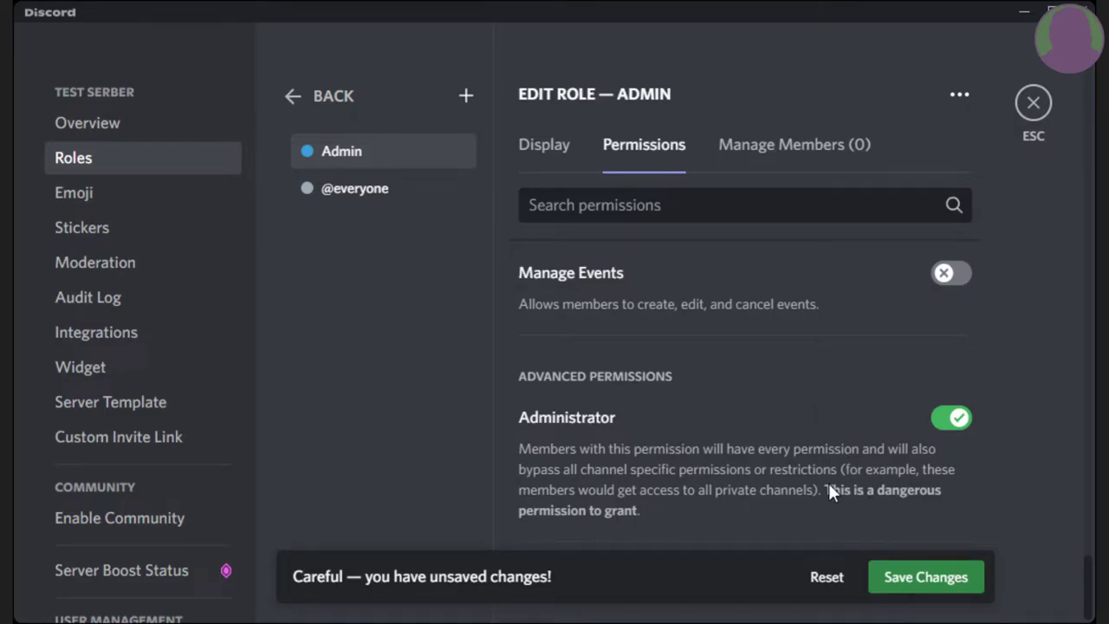
scroll(899, 346, "up", 3)
scroll(901, 373, "down", 3)
left_click(925, 584)
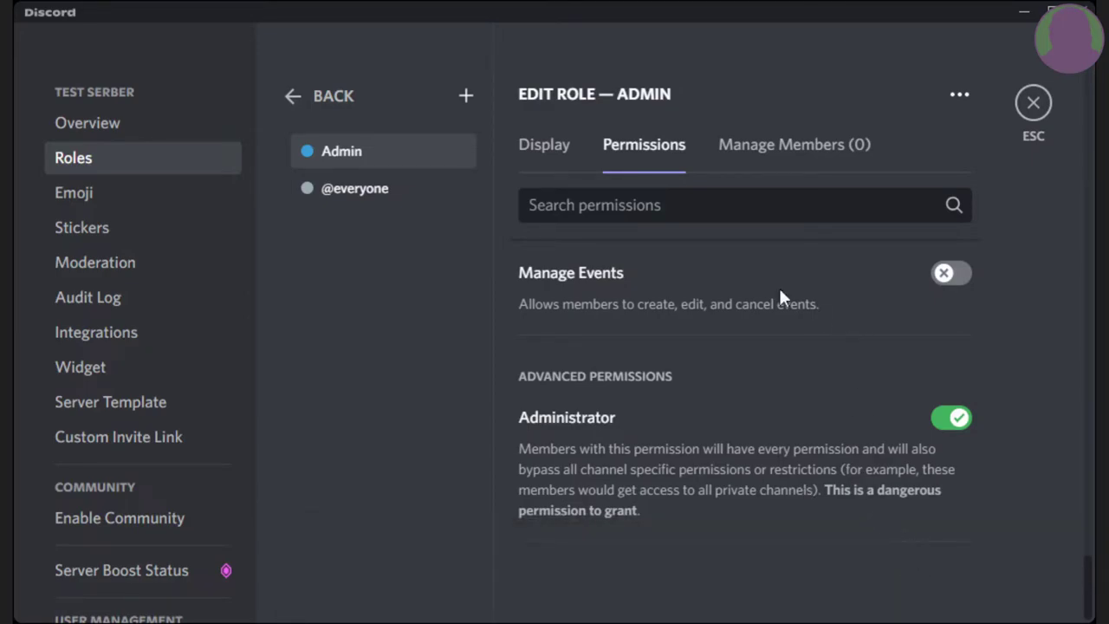
Assign the Admin role to the non-owner member in the Server Members list and leave the server settings.
left_click(780, 151)
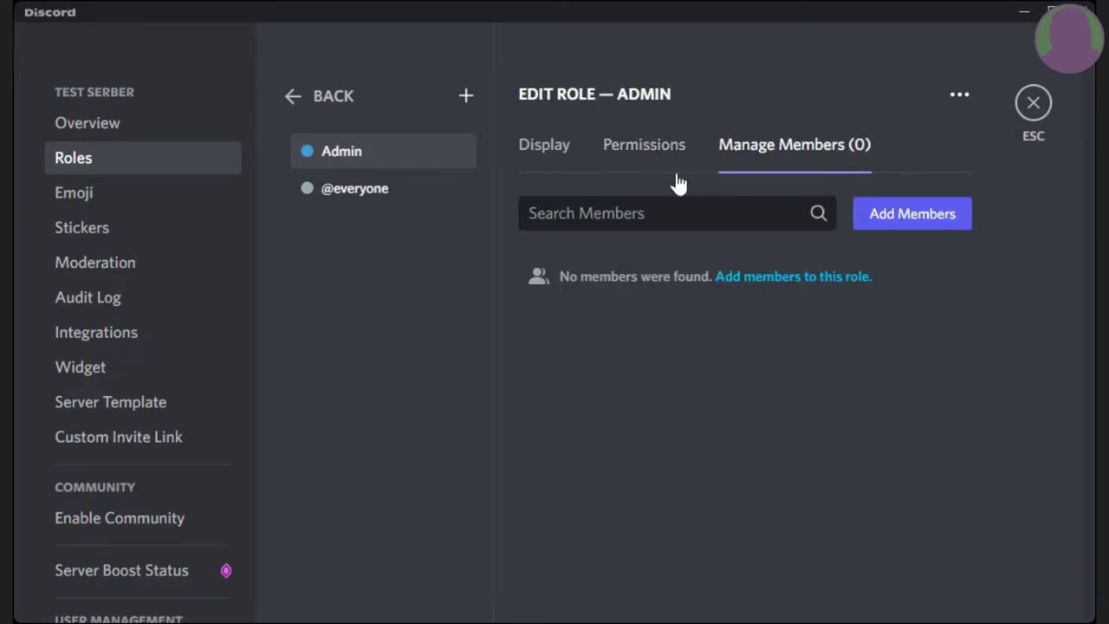
scroll(150, 271, "down", 1)
scroll(152, 271, "down", 3)
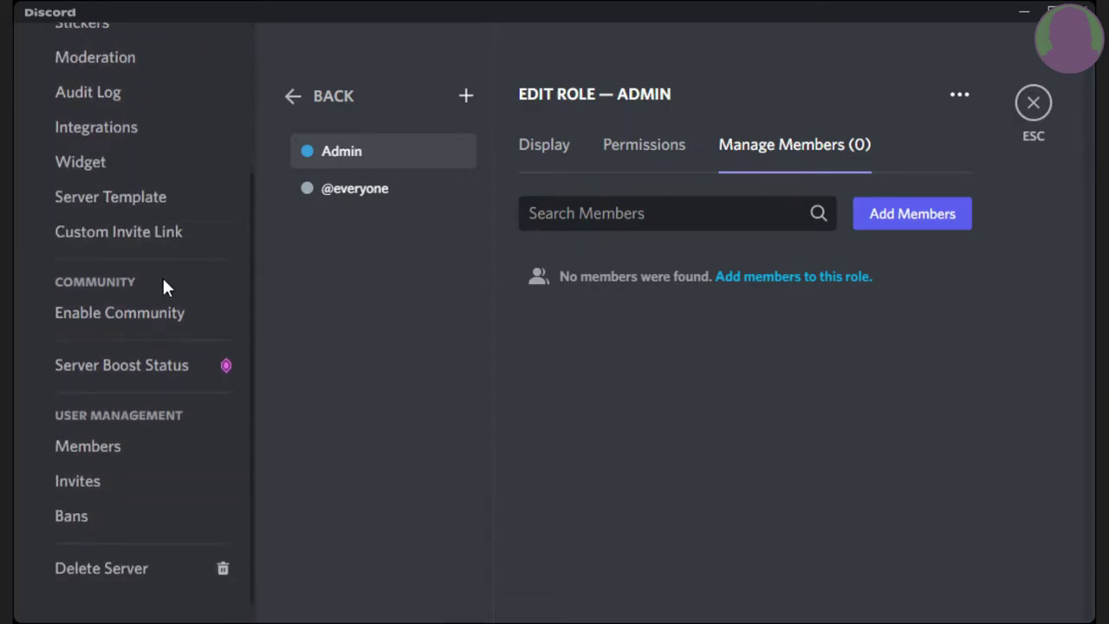
left_click(139, 446)
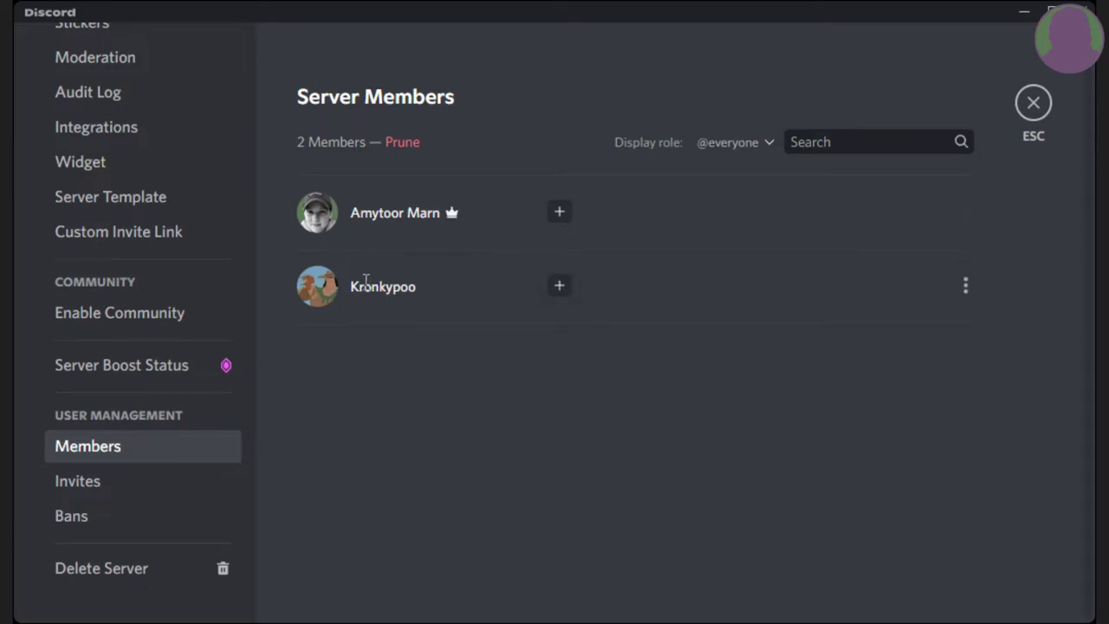
left_click(561, 287)
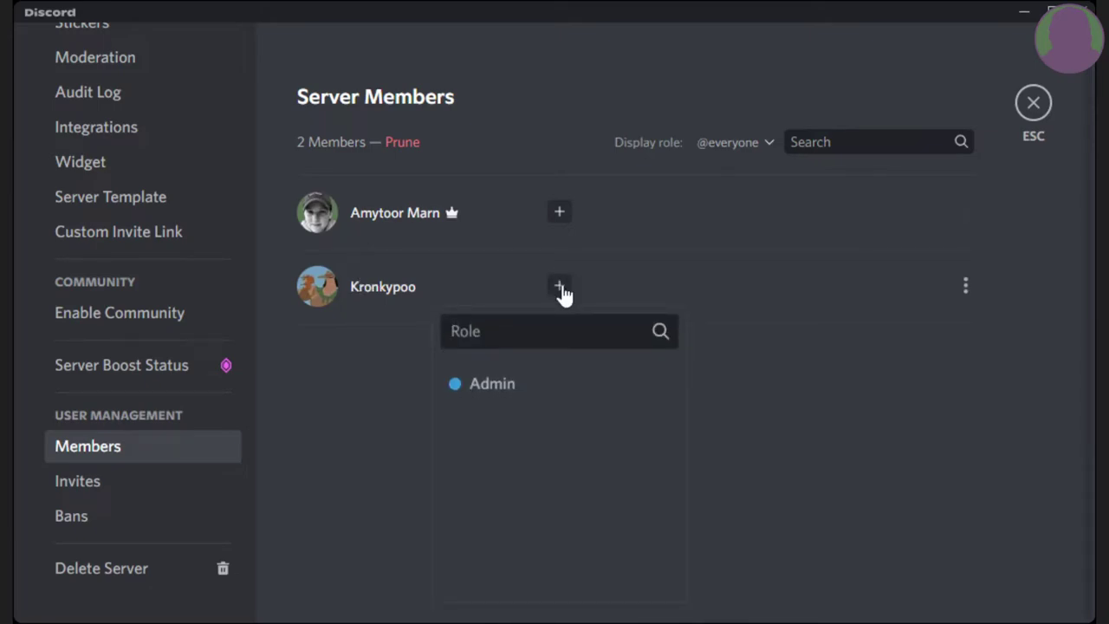
left_click(492, 385)
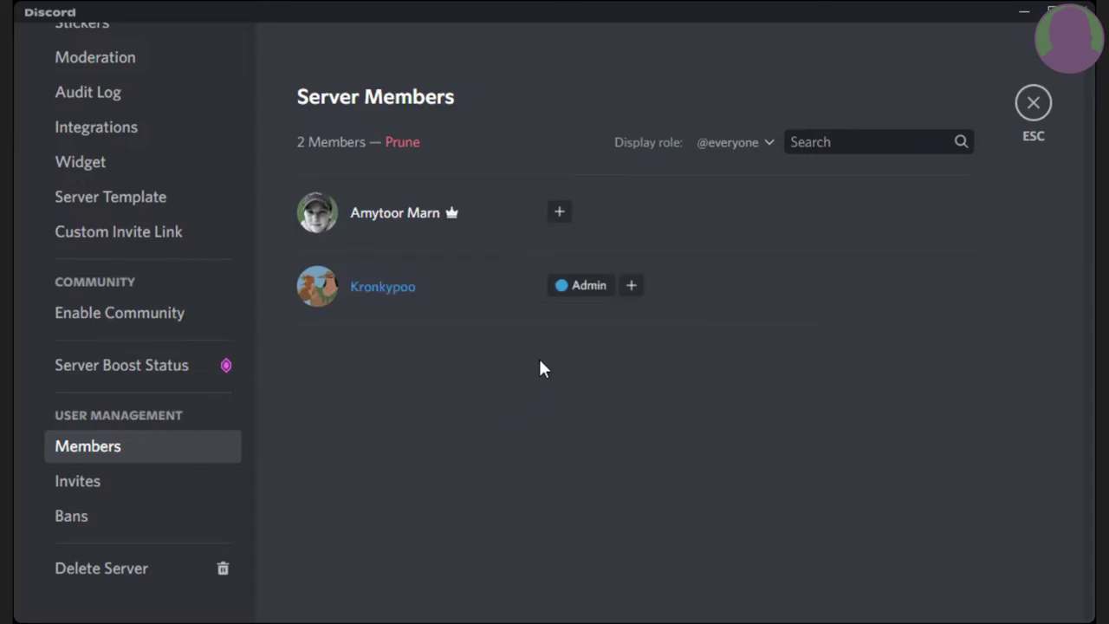
key("Escape")
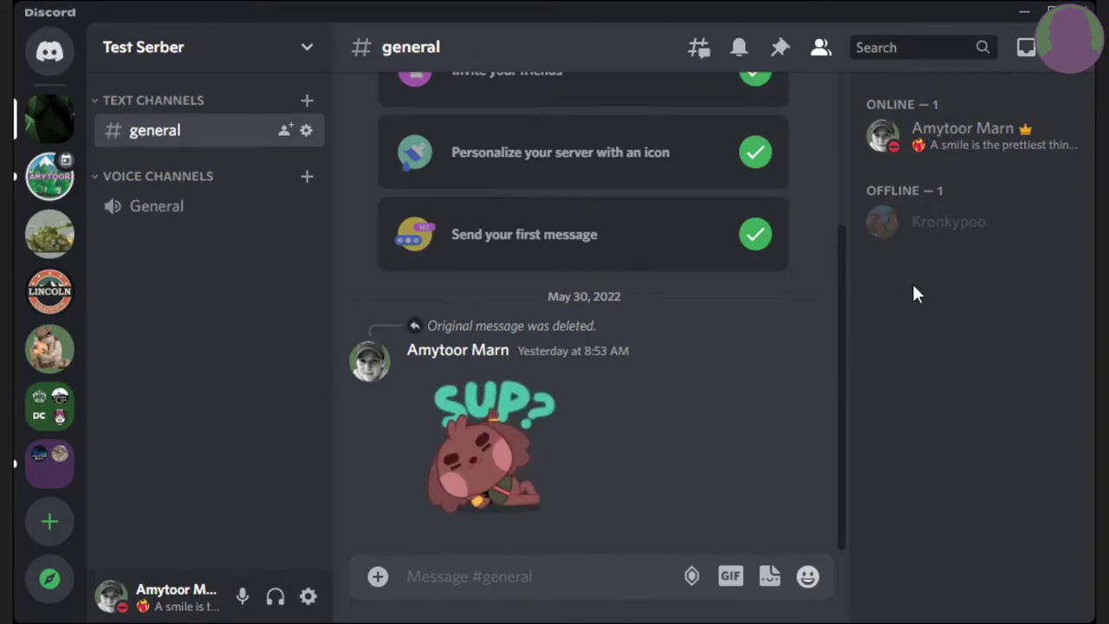
Assign the Admin role to the offline member through their profile card in the general channel, and check the card's roles.
left_click(925, 239)
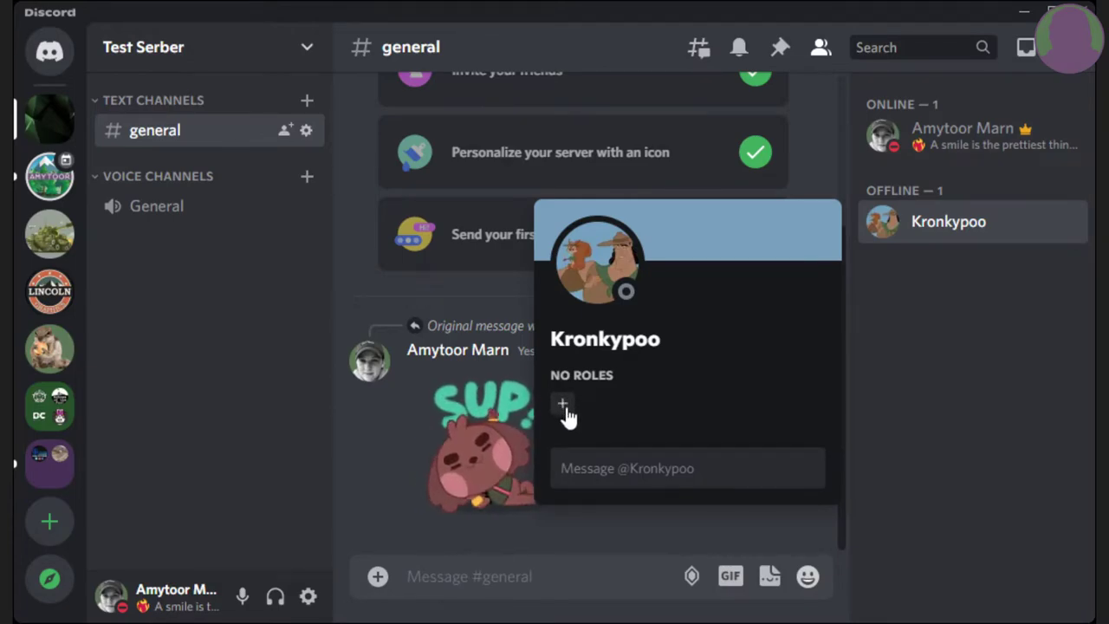
left_click(565, 409)
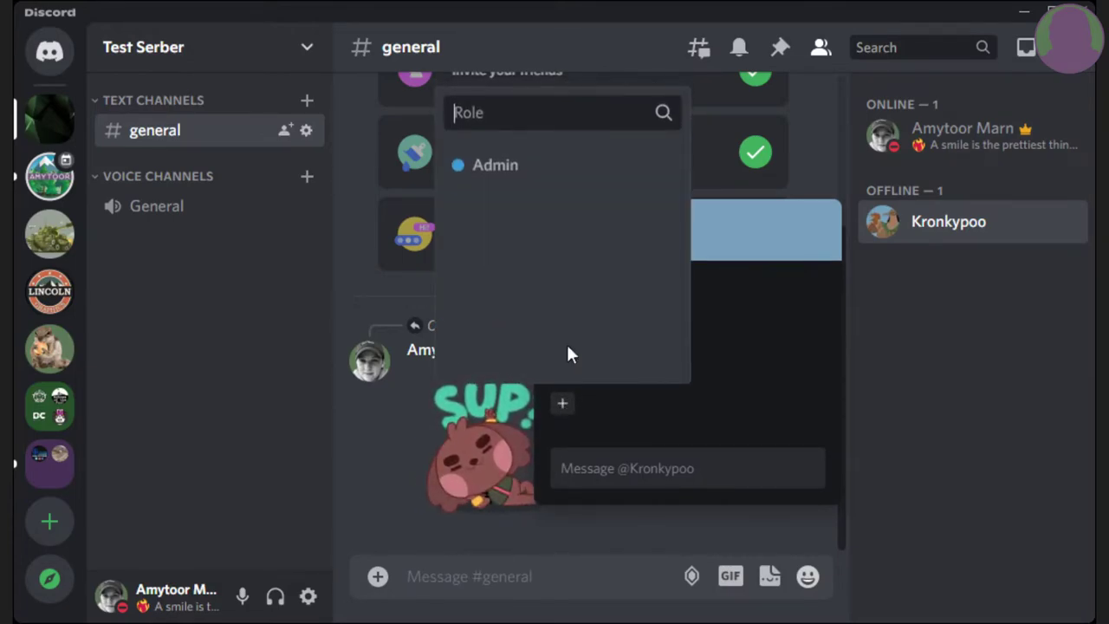
left_click(549, 165)
left_click(955, 240)
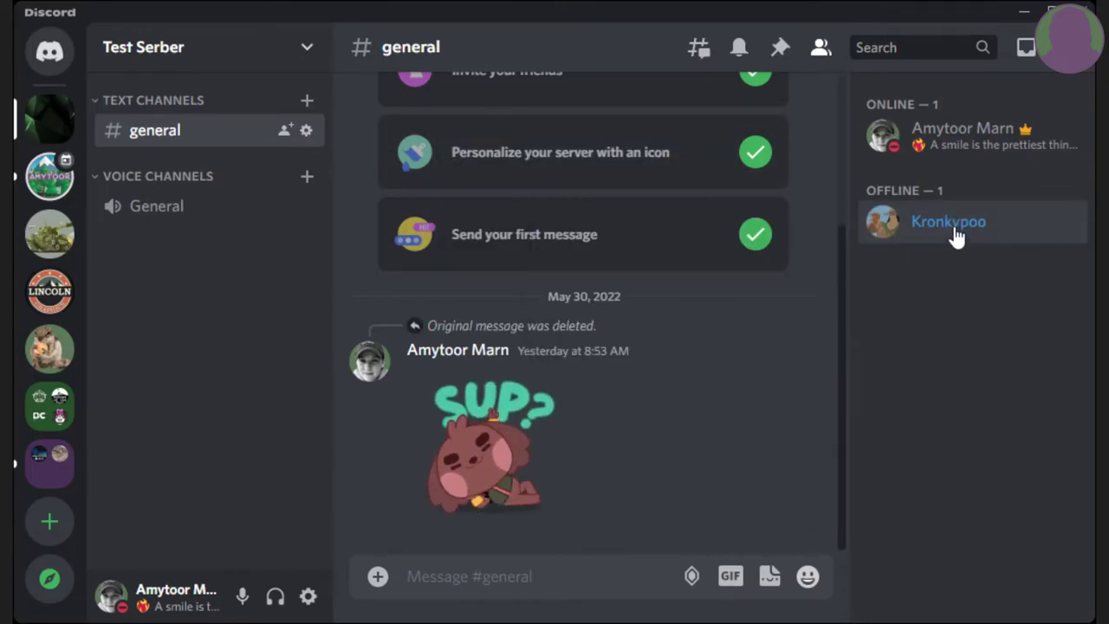
left_click(954, 216)
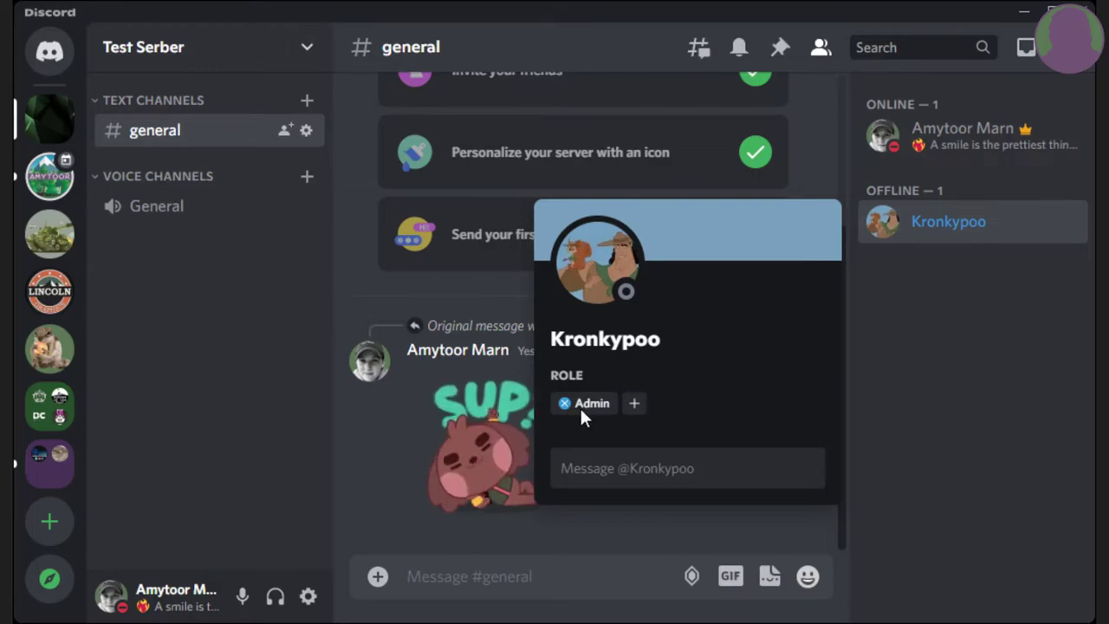
left_click(927, 226)
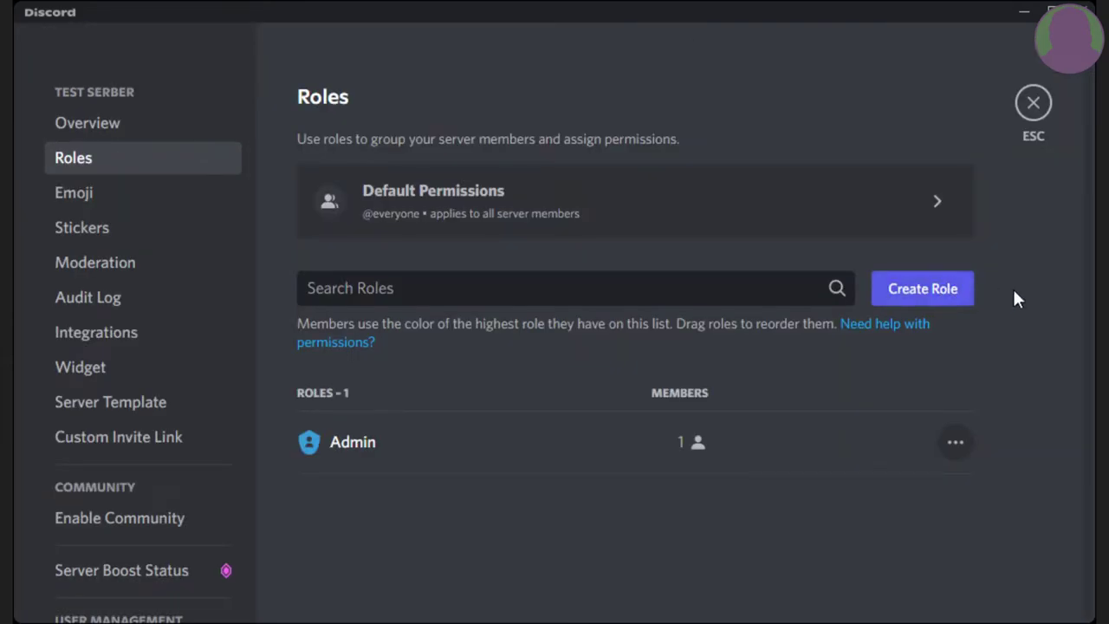
Create a new server role and name it Red.
left_click(952, 292)
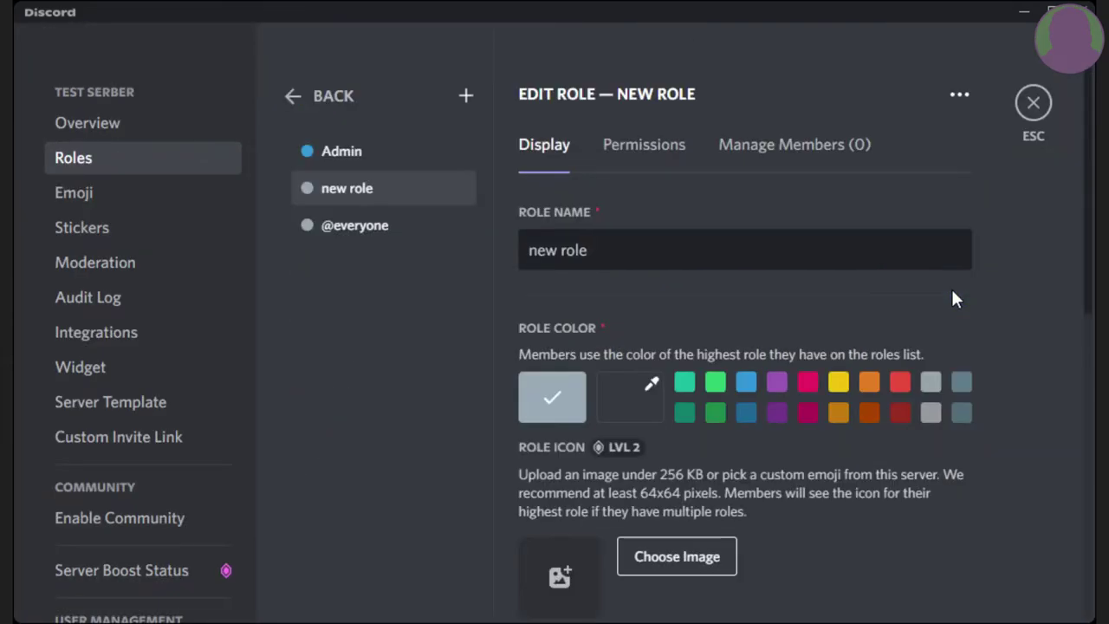
double_click(665, 253)
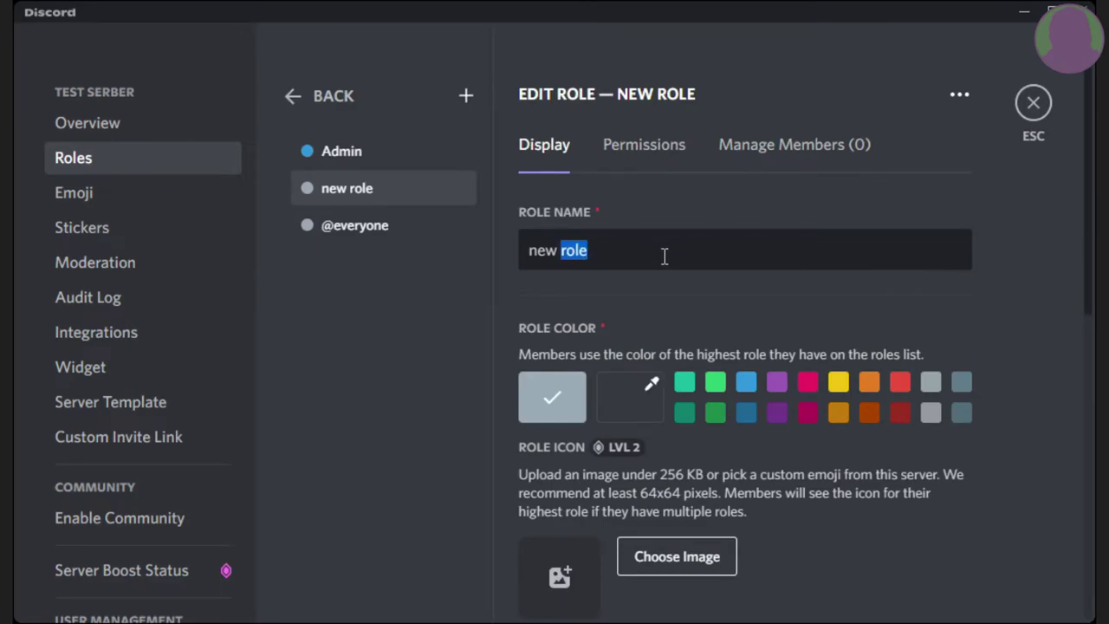
left_click(665, 255)
triple_click(665, 254)
type("Red")
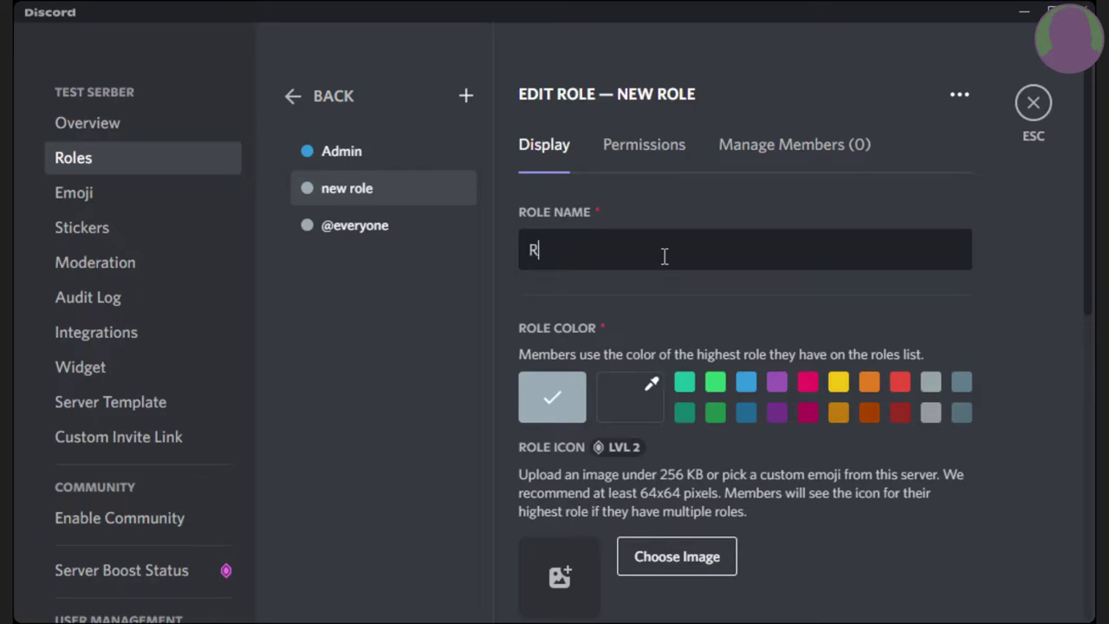
left_click(646, 409)
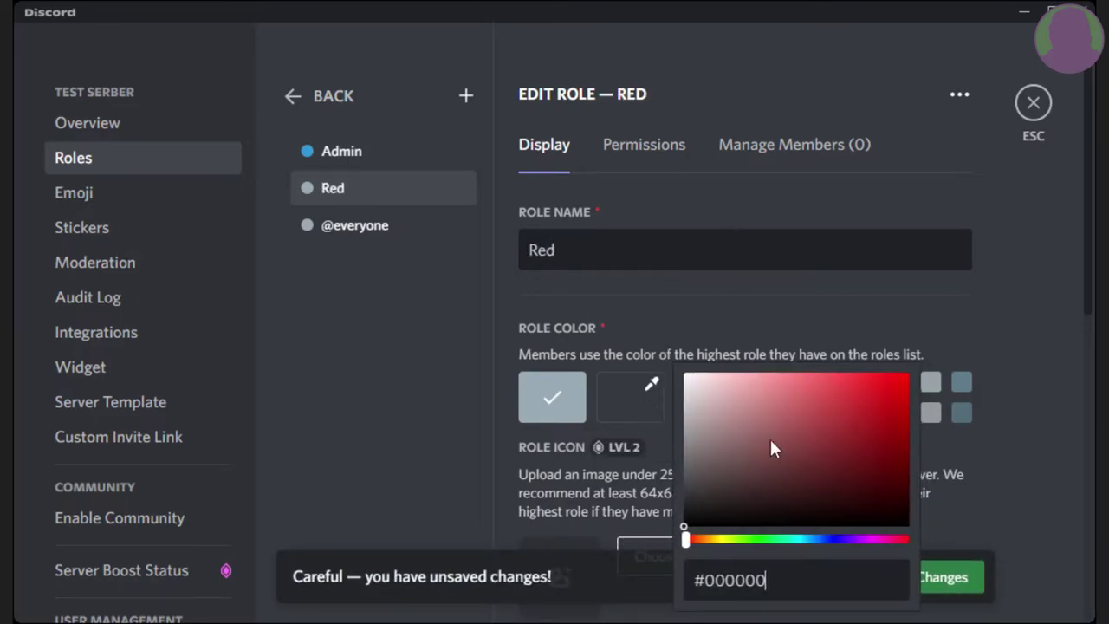
left_click(902, 373)
left_click(904, 454)
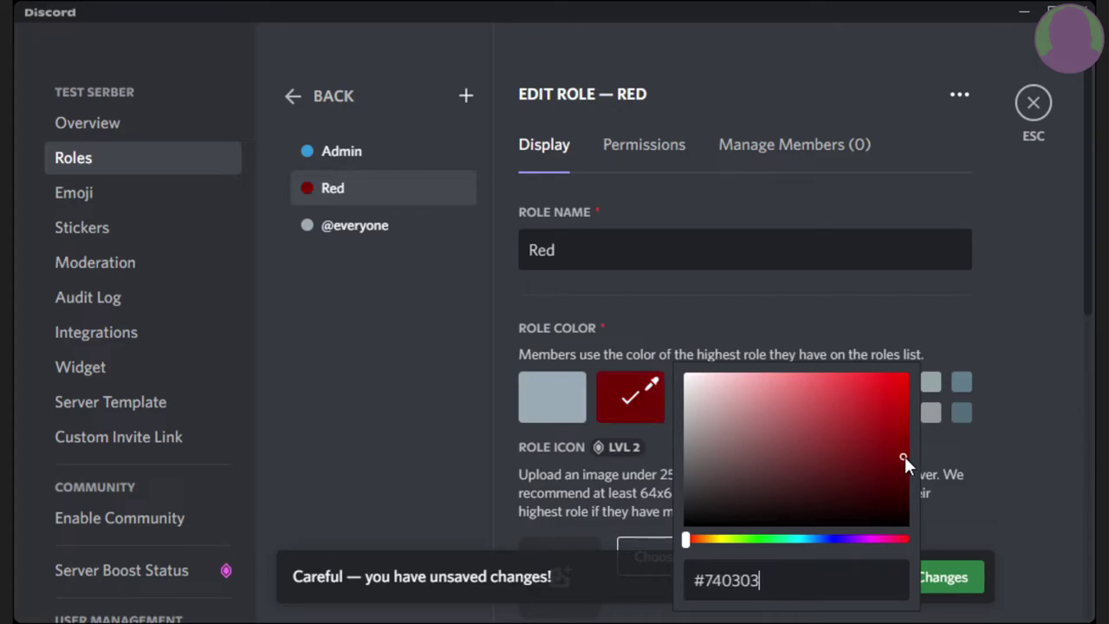
left_click(527, 418)
Set the Red role's color to the bright red preset and open its permissions.
left_click(902, 395)
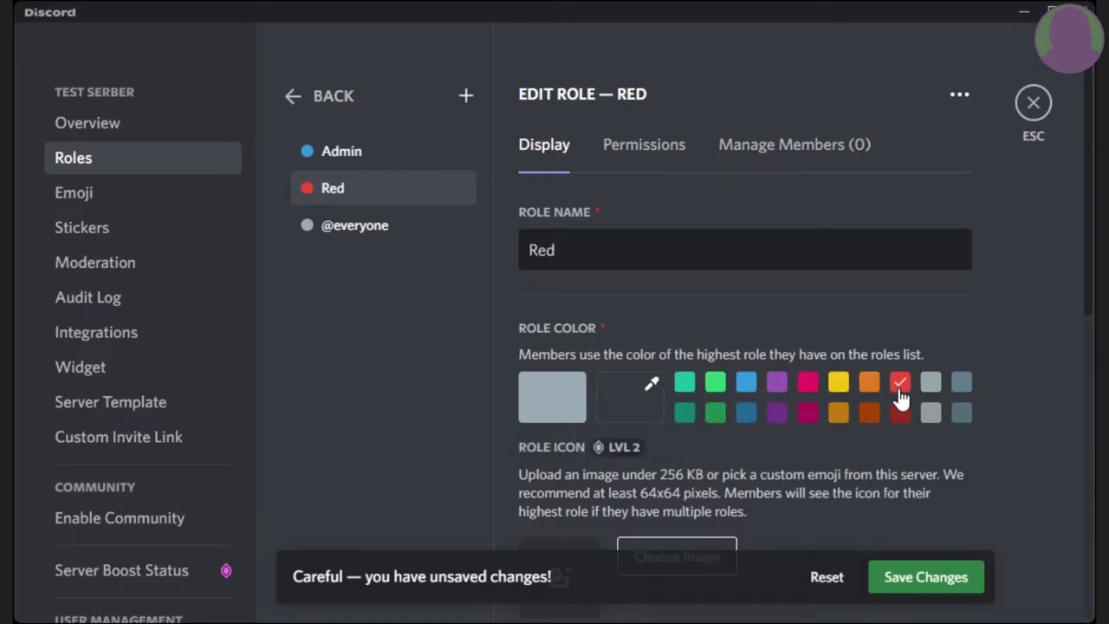
left_click(608, 149)
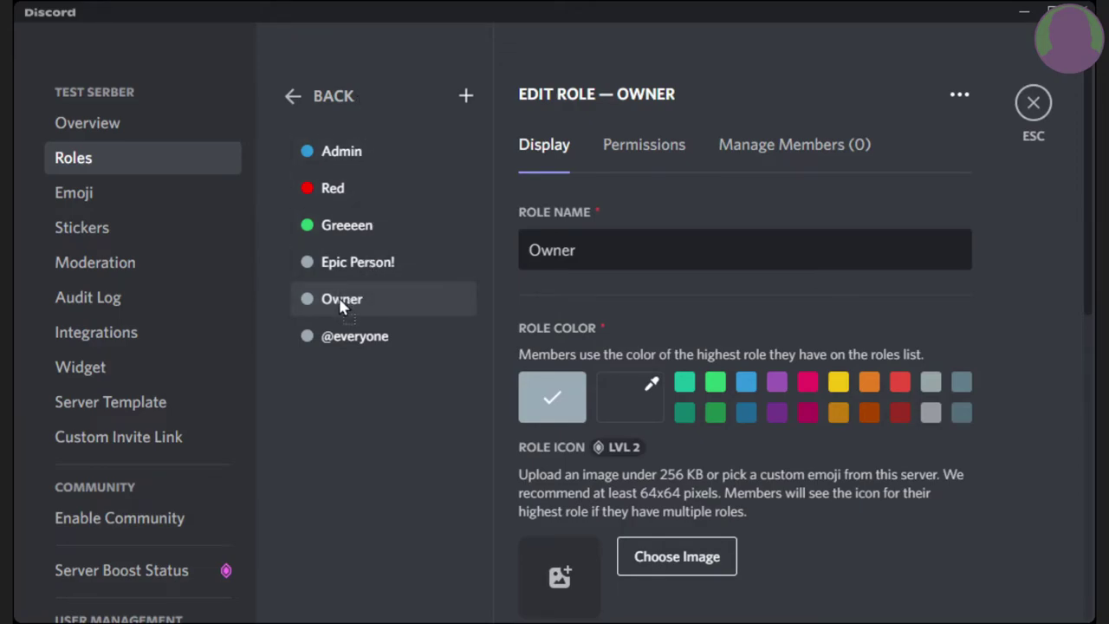
Move the Owner role above Admin and the Epic Person! role directly below Admin, saving the order after each move.
left_click_drag(339, 305, 342, 154)
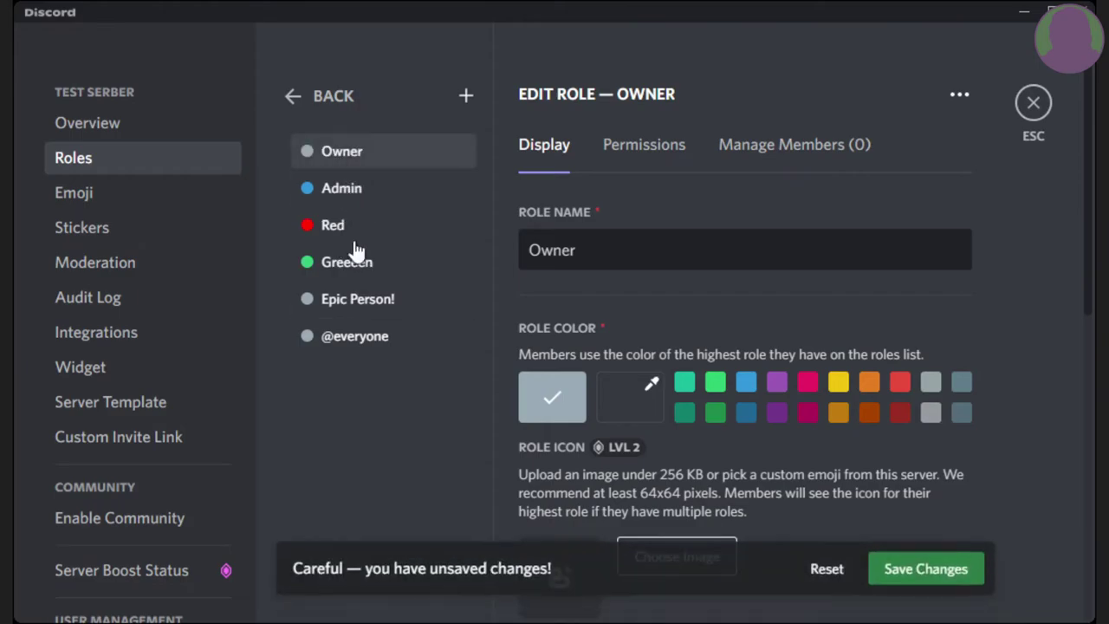
left_click(928, 572)
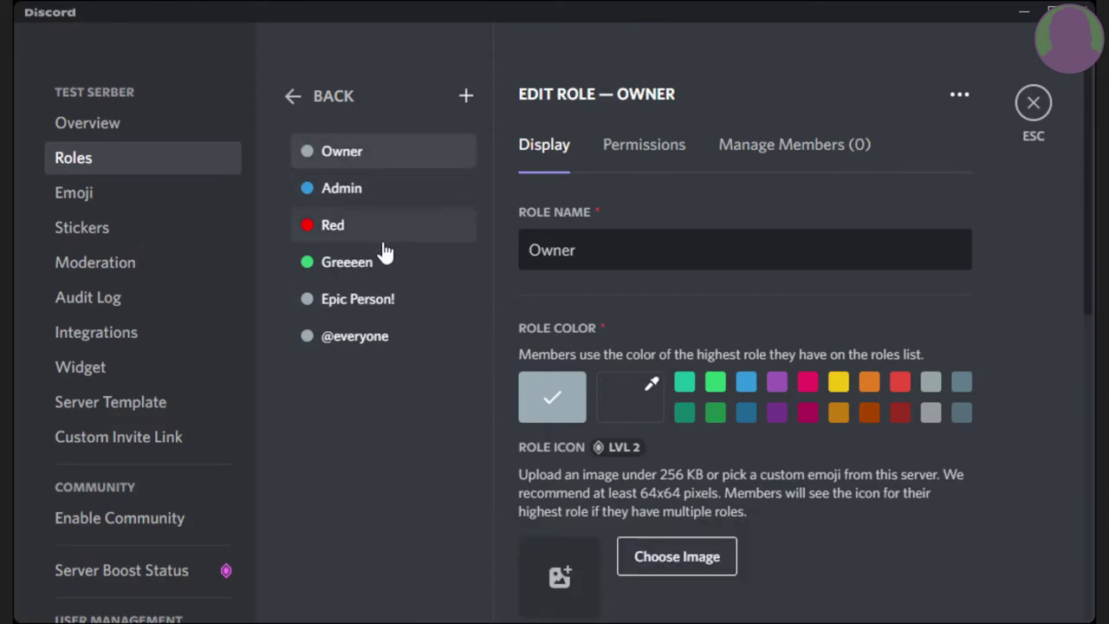
left_click_drag(379, 308, 377, 208)
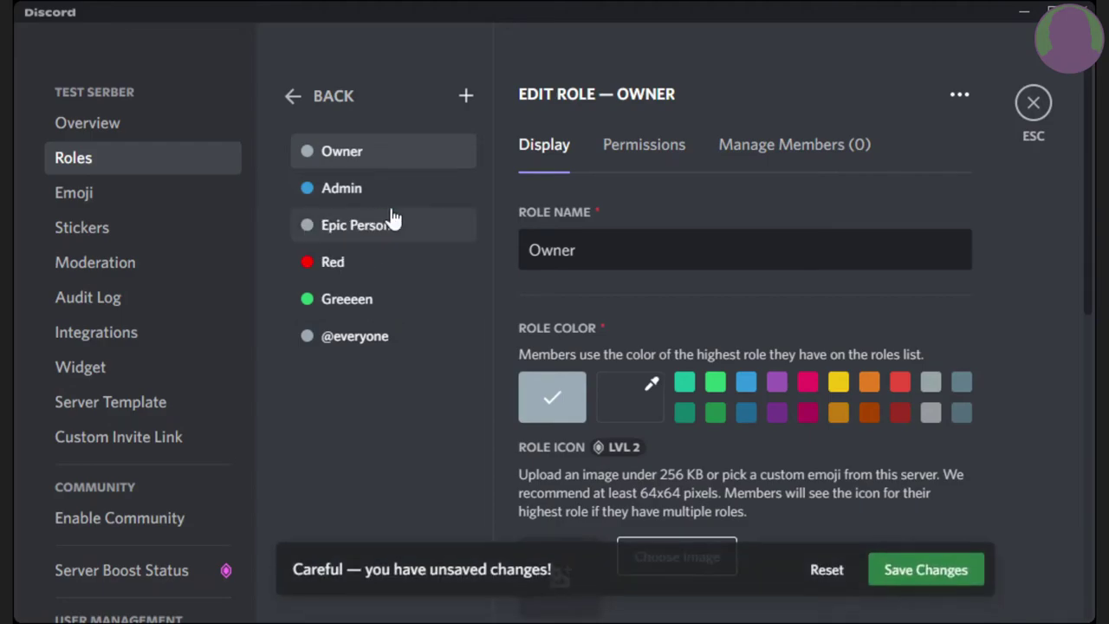
left_click(943, 574)
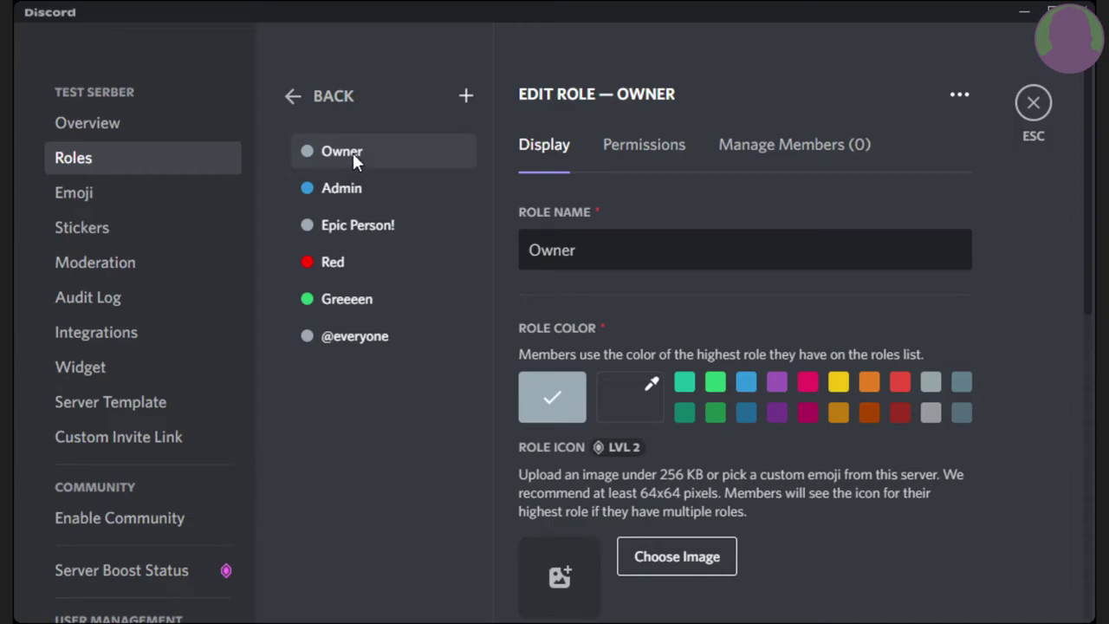
mouse_move(353, 152)
left_mouse_down()
mouse_move(349, 323)
mouse_move(370, 147)
left_mouse_up()
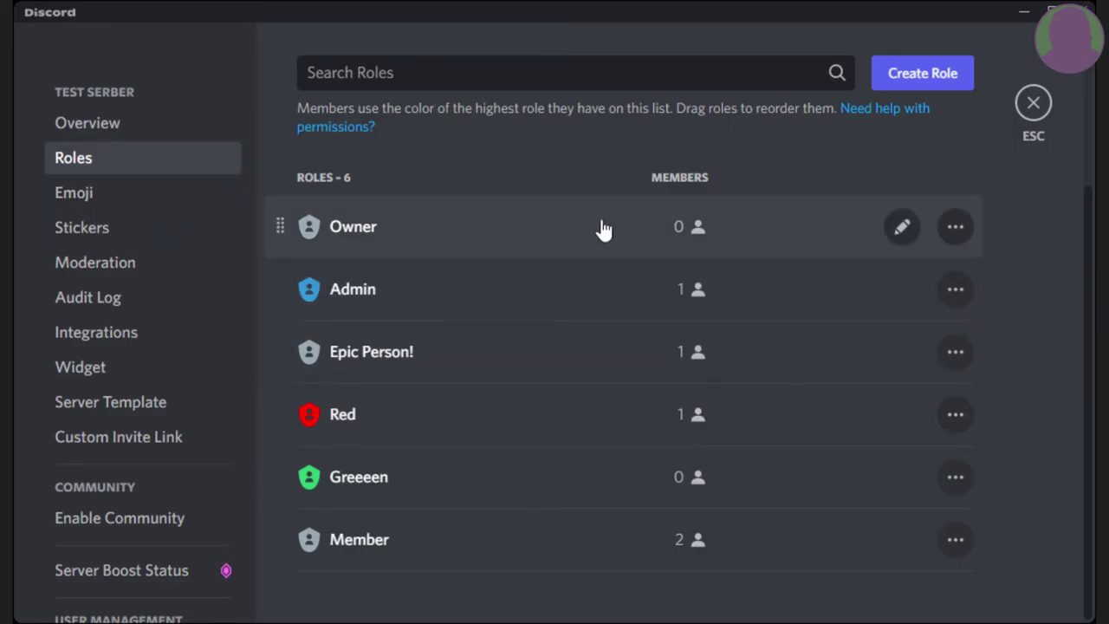
Review the roles list and the Member role's assigned members and display settings, and leave the server settings.
scroll(832, 178, "up", 2)
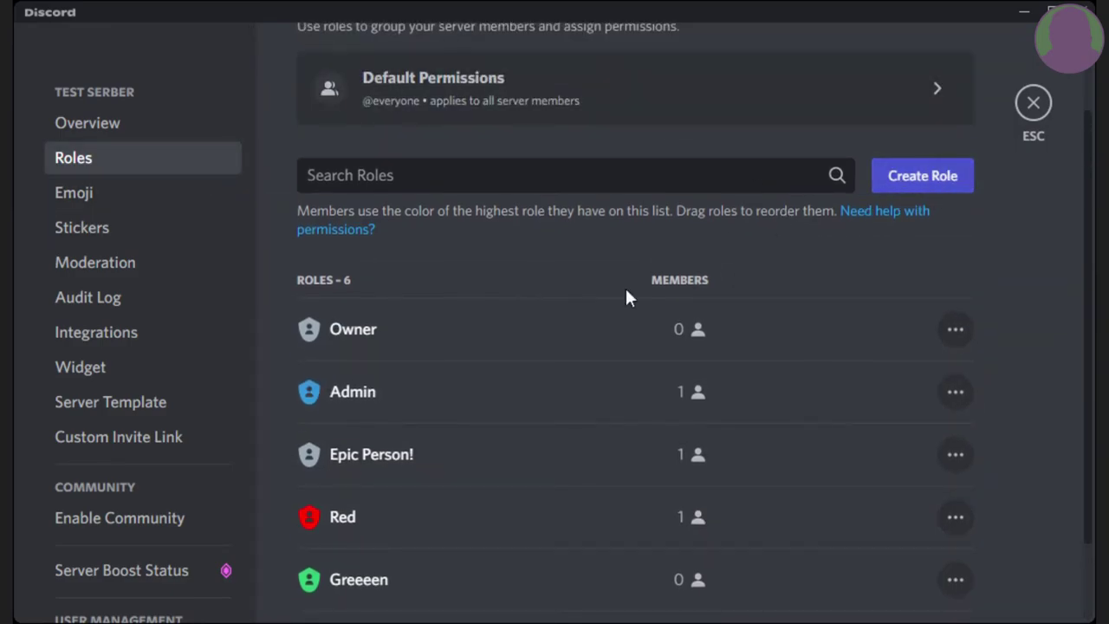
scroll(587, 314, "down", 2)
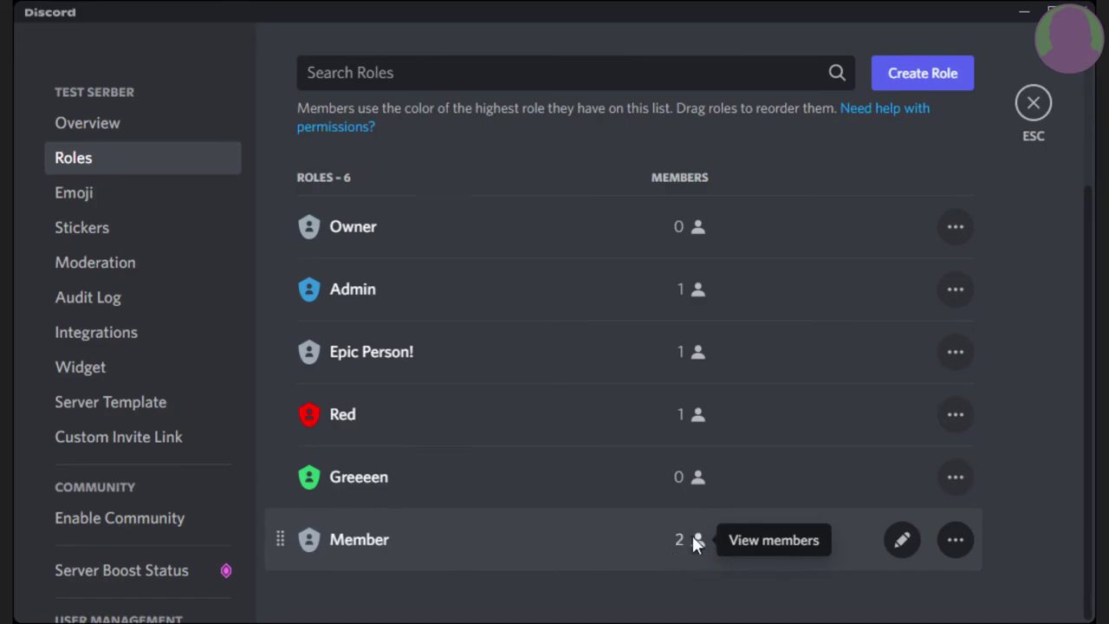
left_click(696, 539)
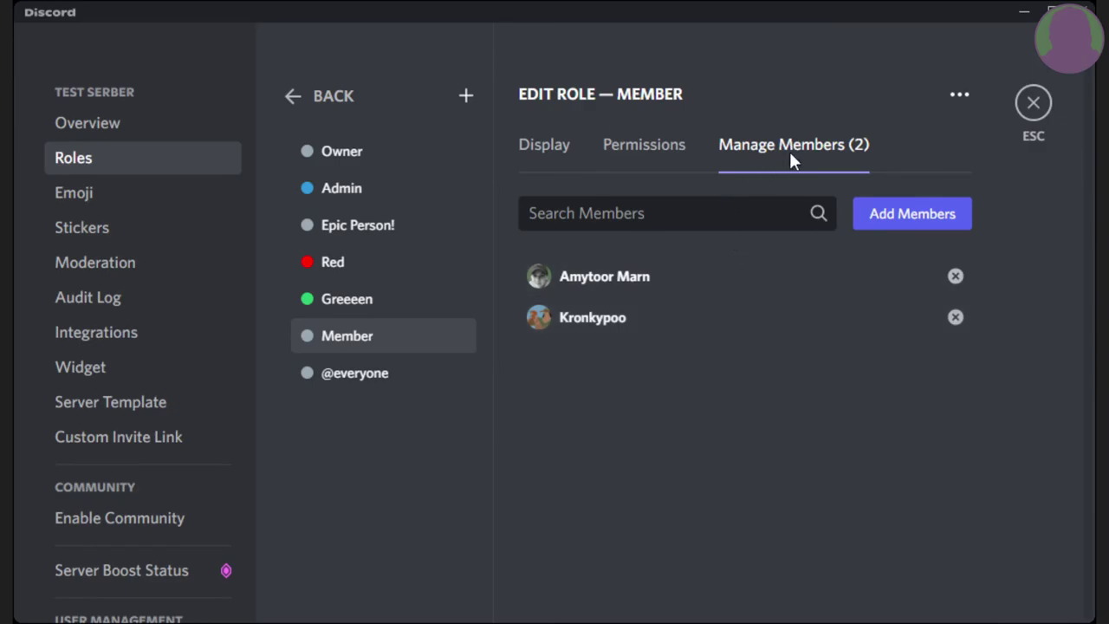
left_click(567, 152)
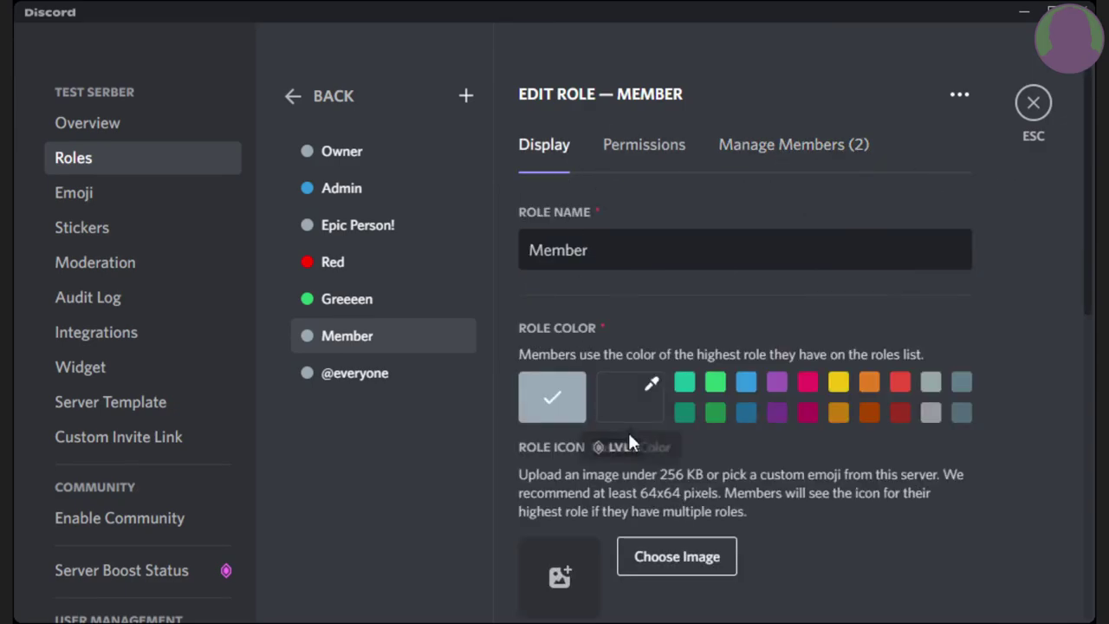
key("Escape")
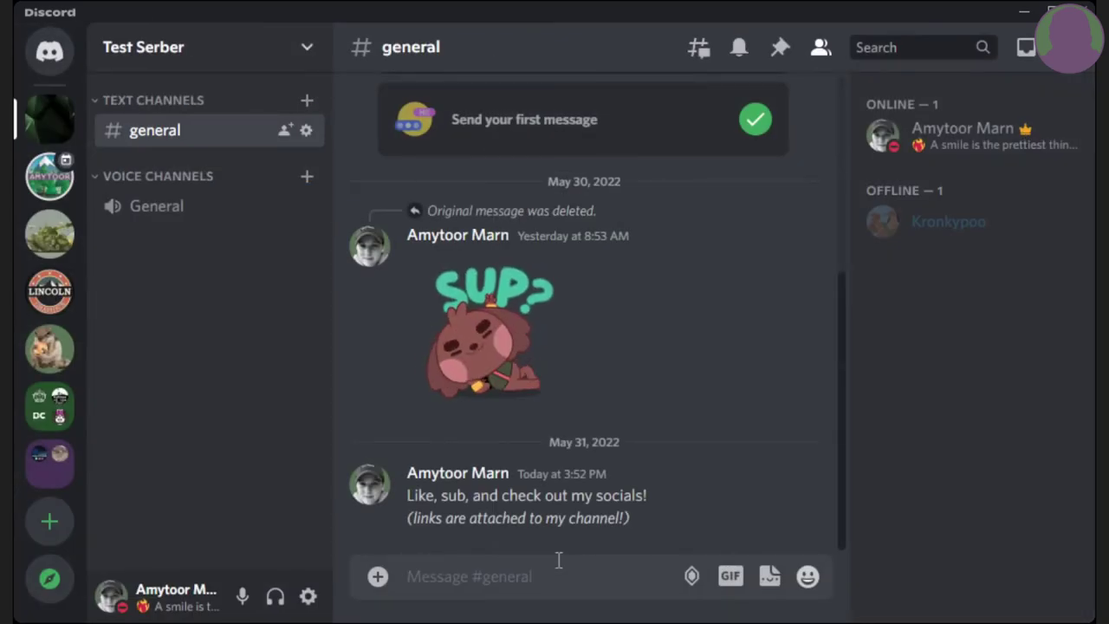